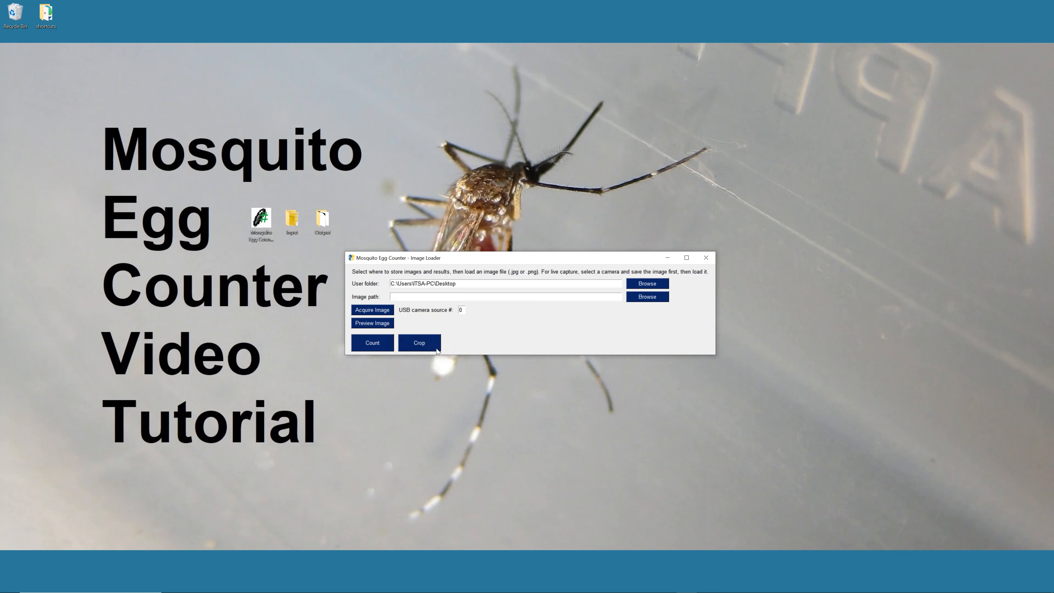
Load the image 2021-11-22_01.JPG from the Input folder and open it for egg counting
left_click(643, 298)
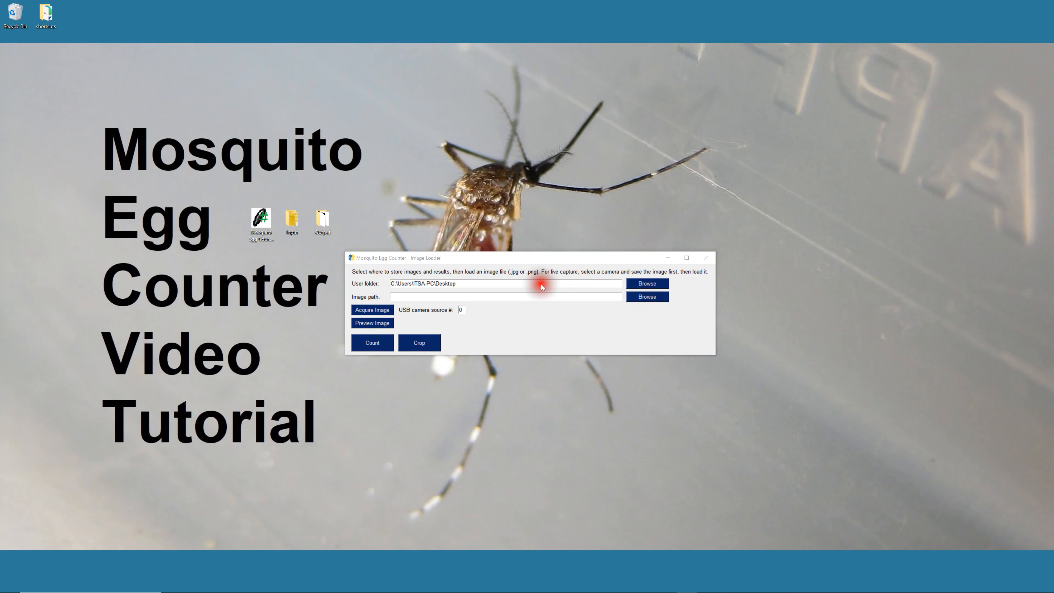
left_click(571, 254)
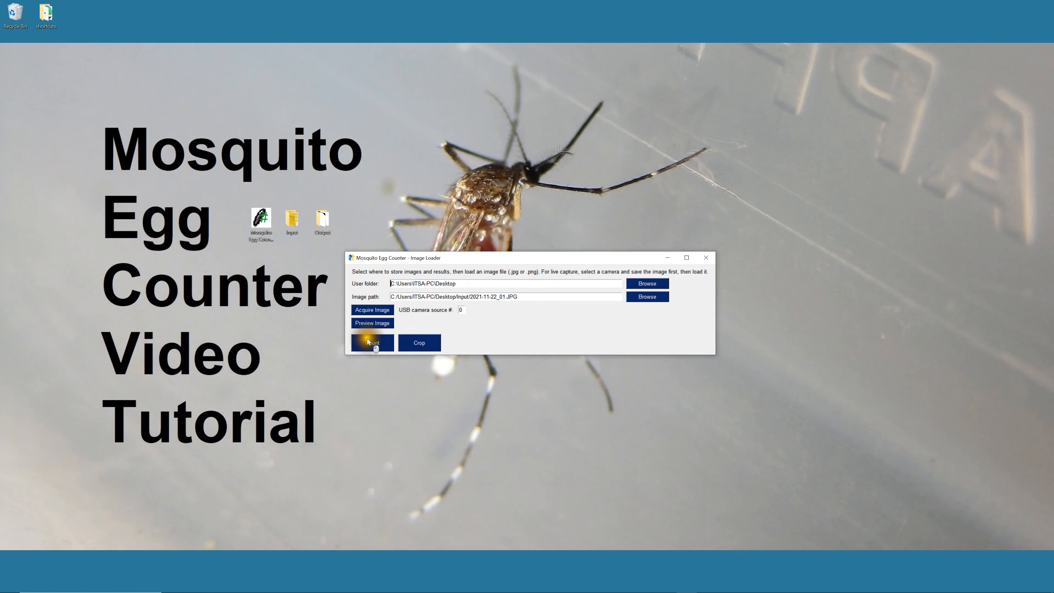
left_click(367, 341)
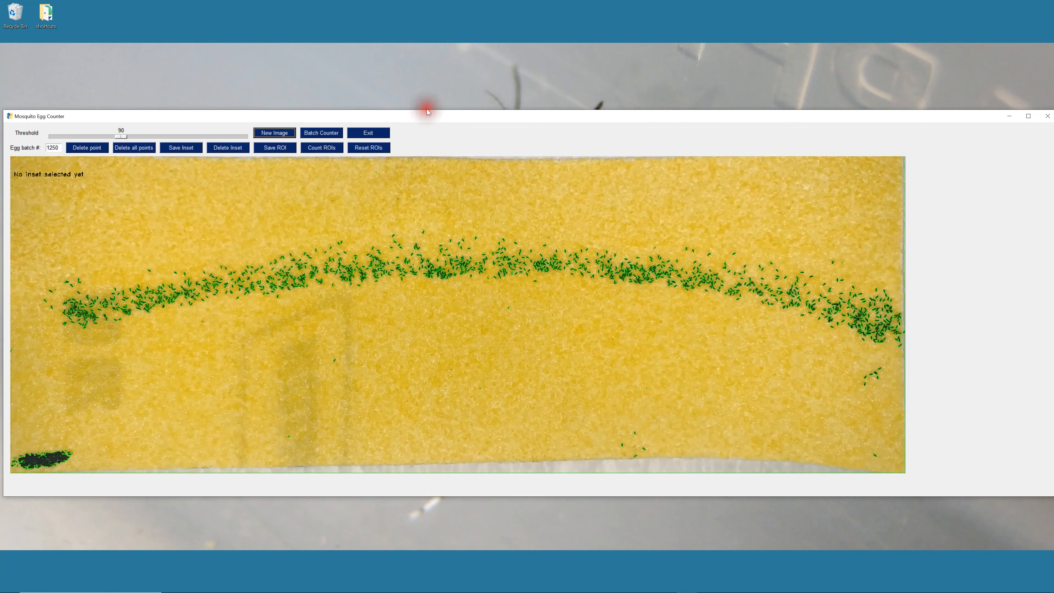
left_click_drag(426, 113, 426, 112)
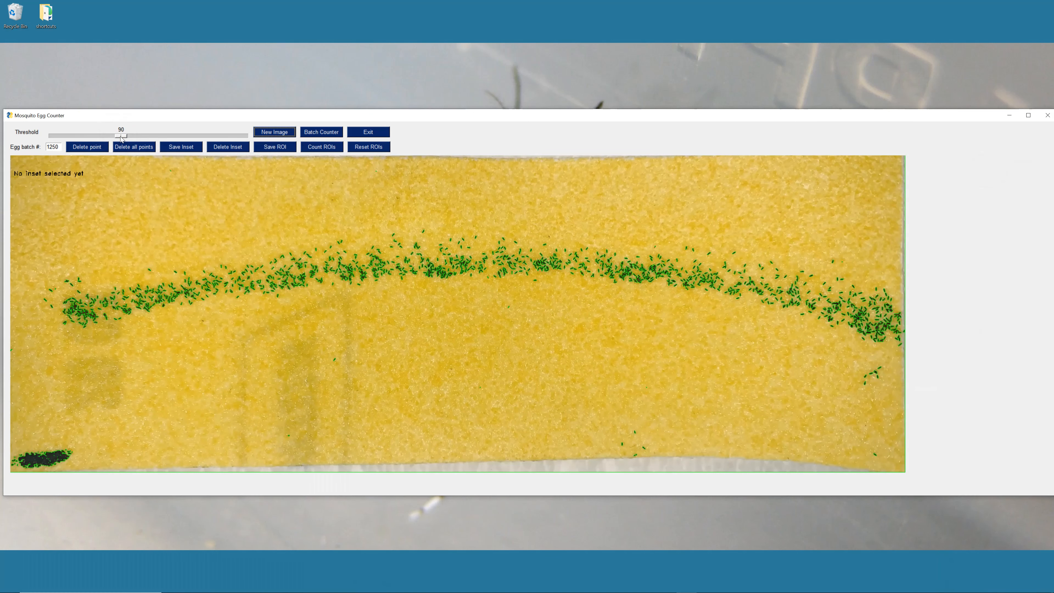
mouse_move(128, 138)
left_mouse_down()
mouse_move(48, 139)
mouse_move(247, 135)
mouse_move(120, 136)
left_mouse_up()
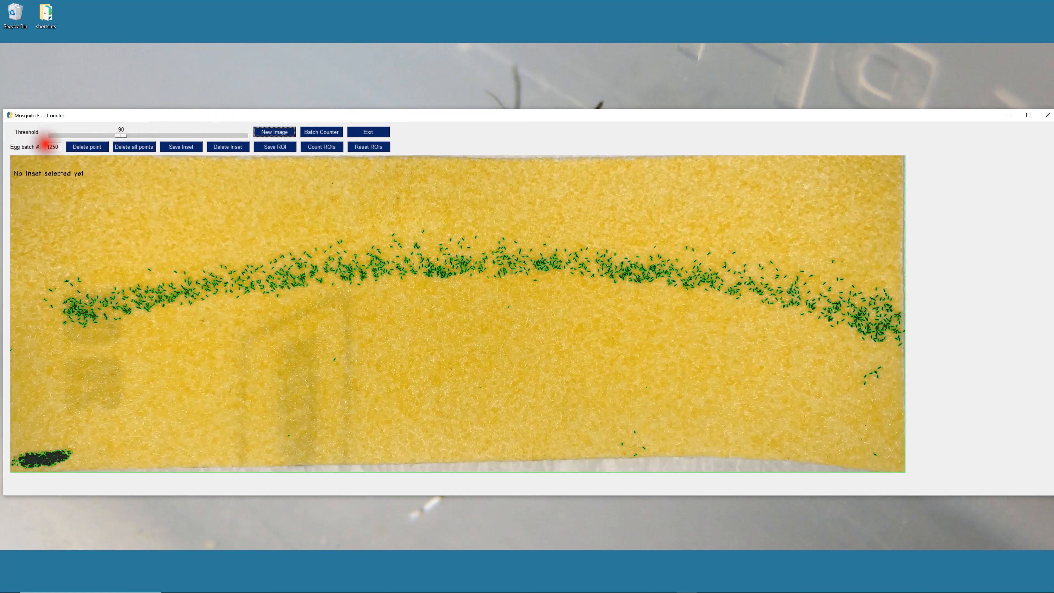
left_click(58, 146)
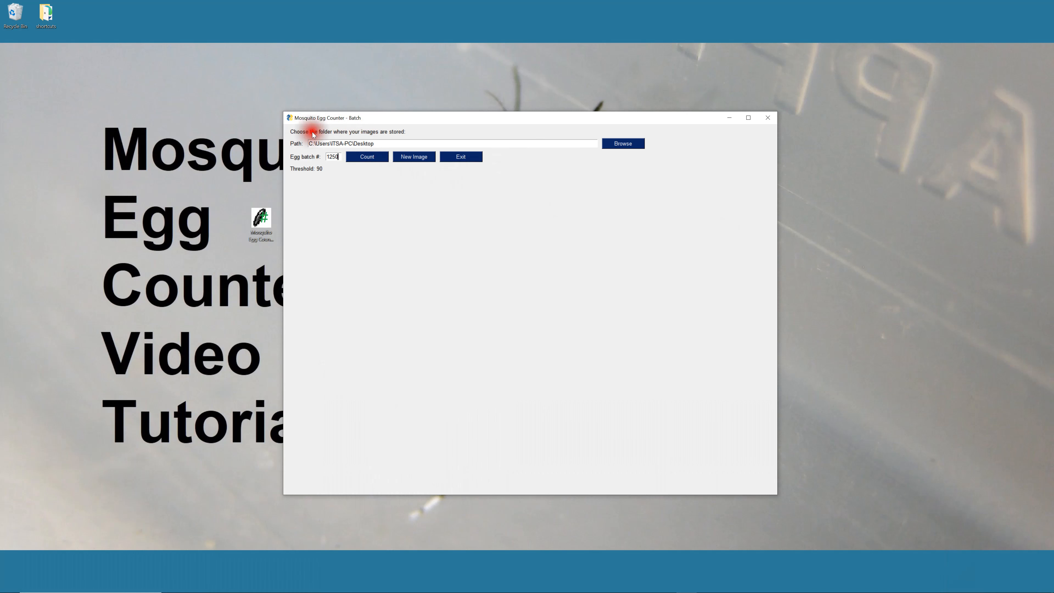
left_click(295, 146)
left_click(304, 146)
left_click(289, 138)
left_click(299, 144)
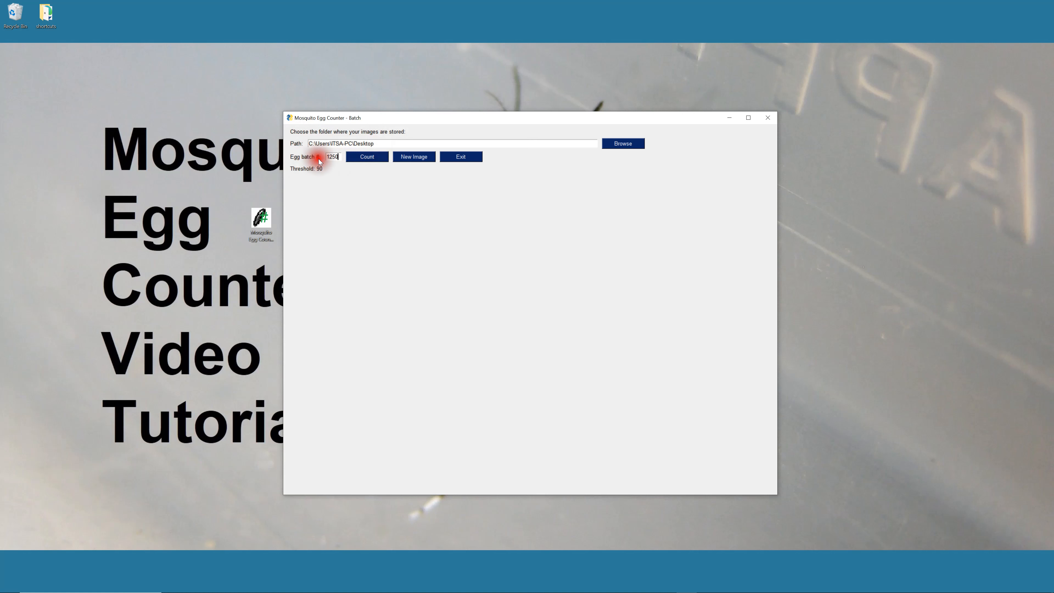
double_click(332, 157)
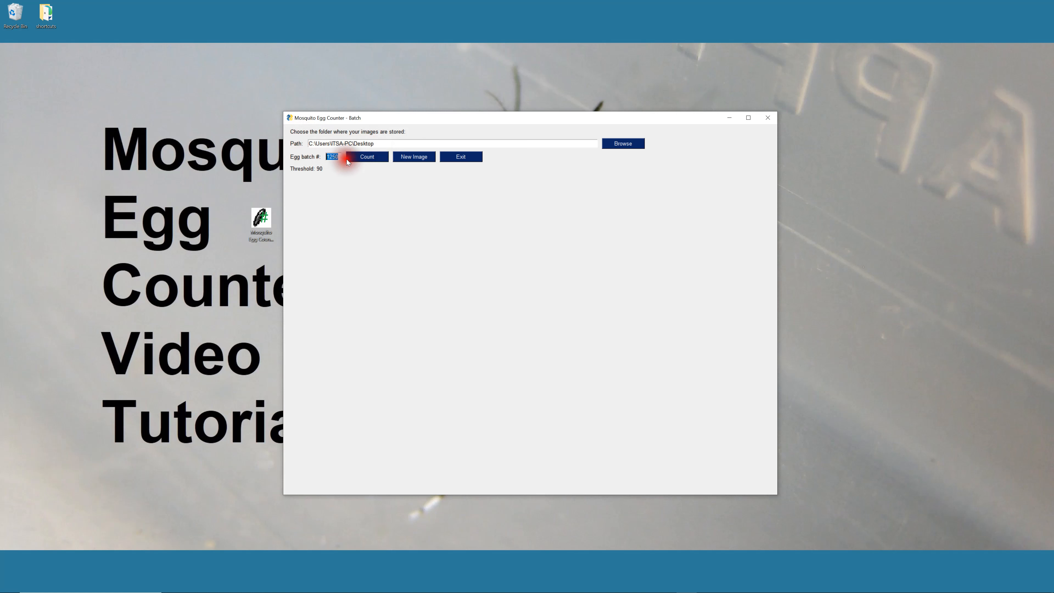
left_click(339, 156)
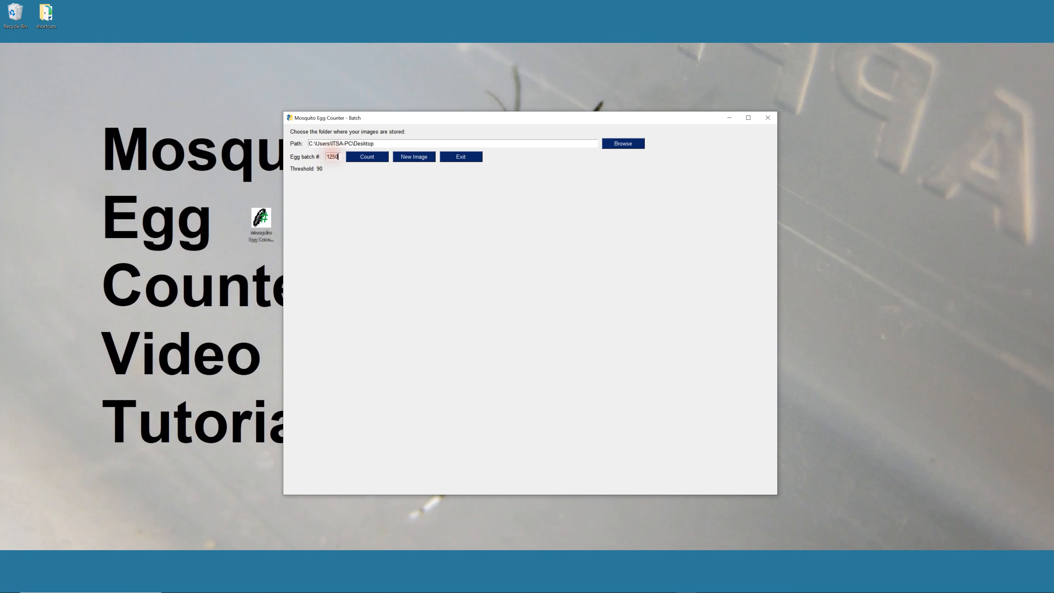
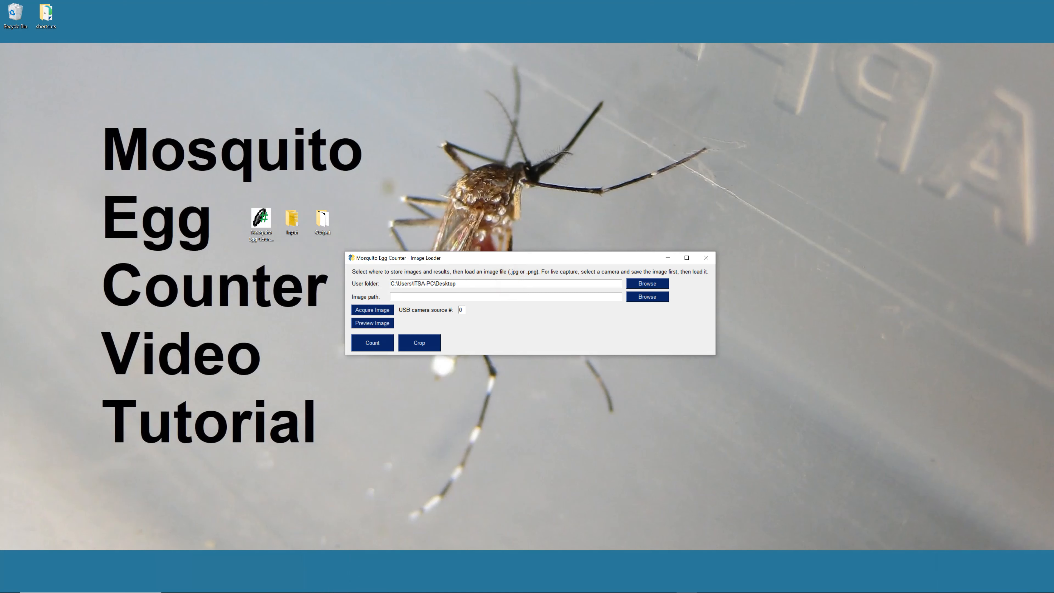
Set the user folder for stored images and results to the Output folder on the Desktop
left_click(643, 285)
left_click(589, 225)
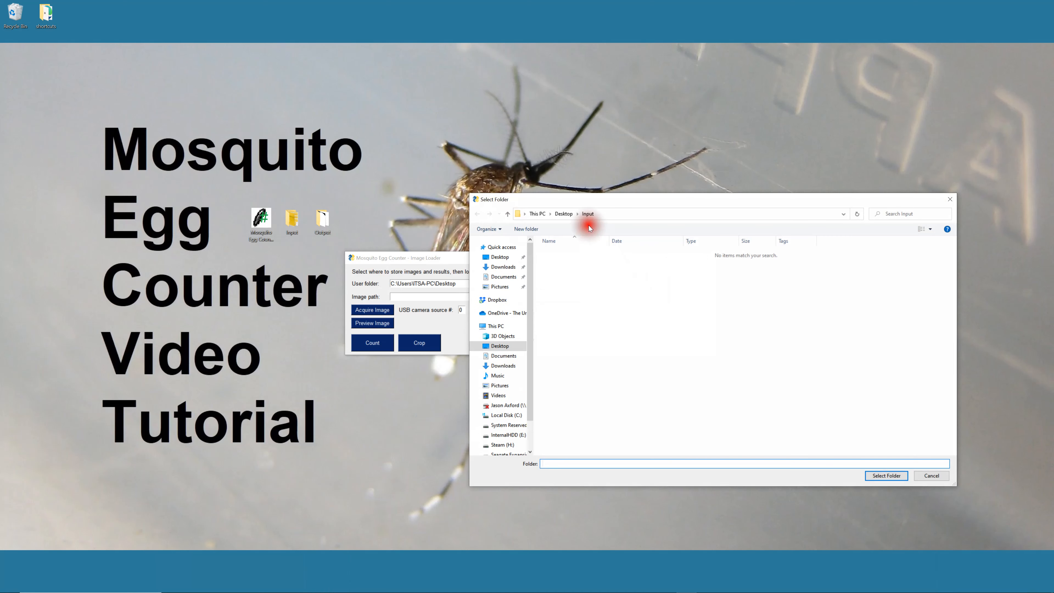
left_click(568, 218)
left_click(602, 265)
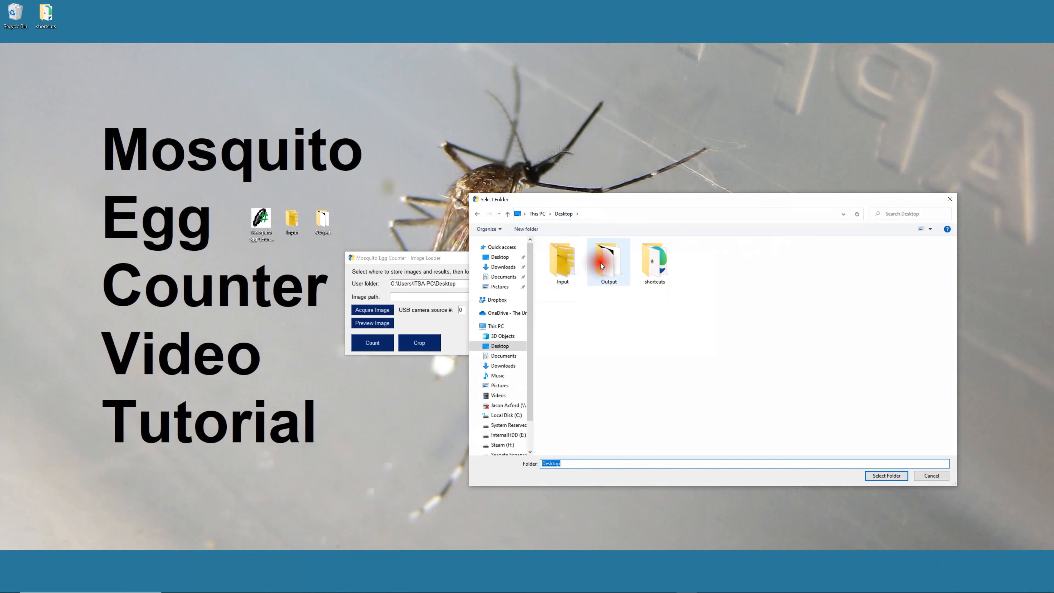
double_click(621, 267)
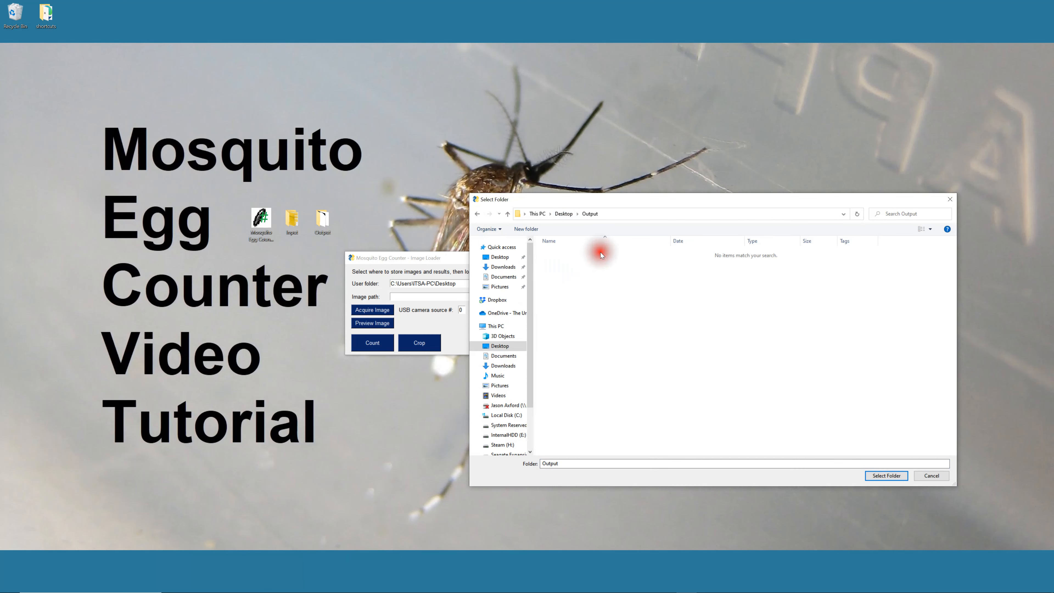
left_click(886, 475)
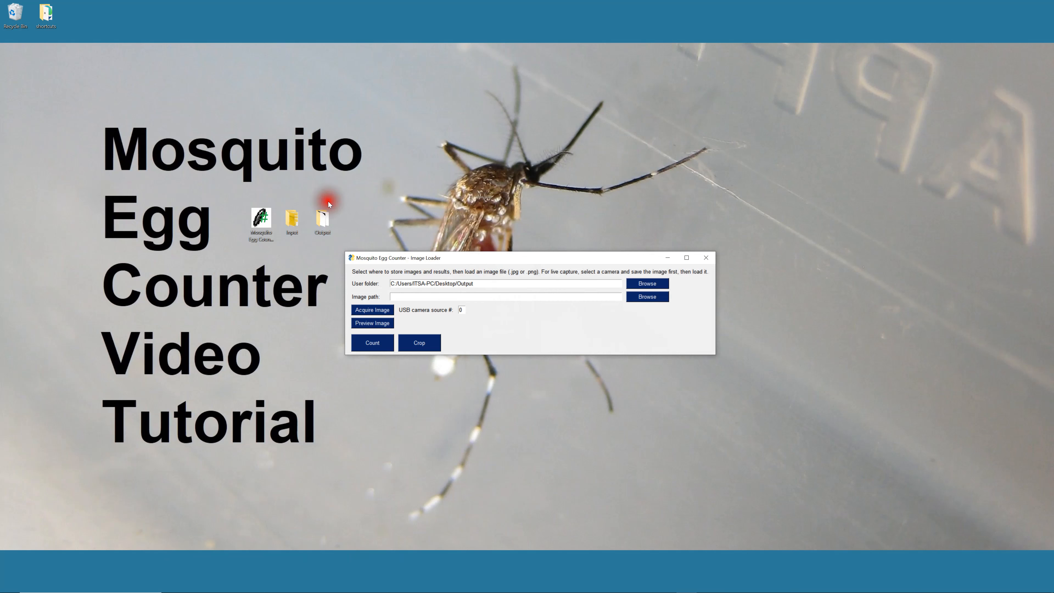
Load 2021-11-22_01.JPG from the Desktop's Input folder as the image to count
left_click(452, 297)
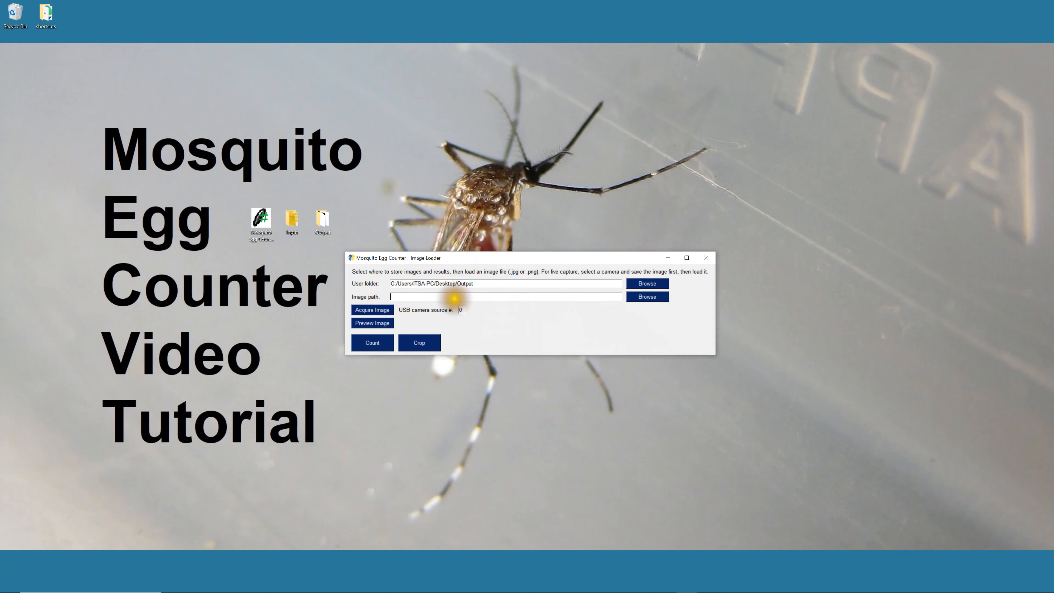
left_click(644, 297)
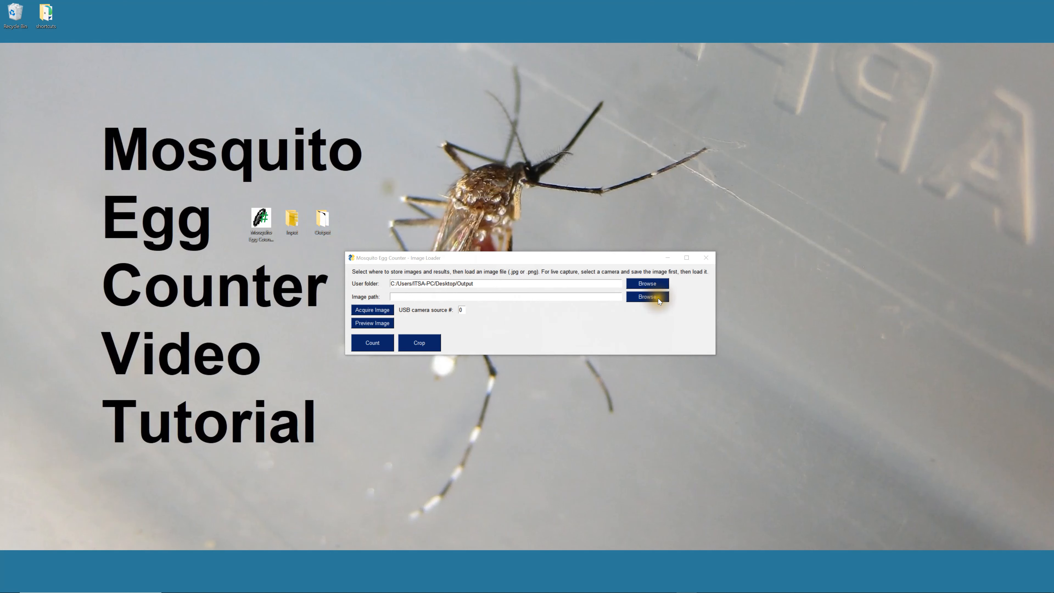
left_click(563, 213)
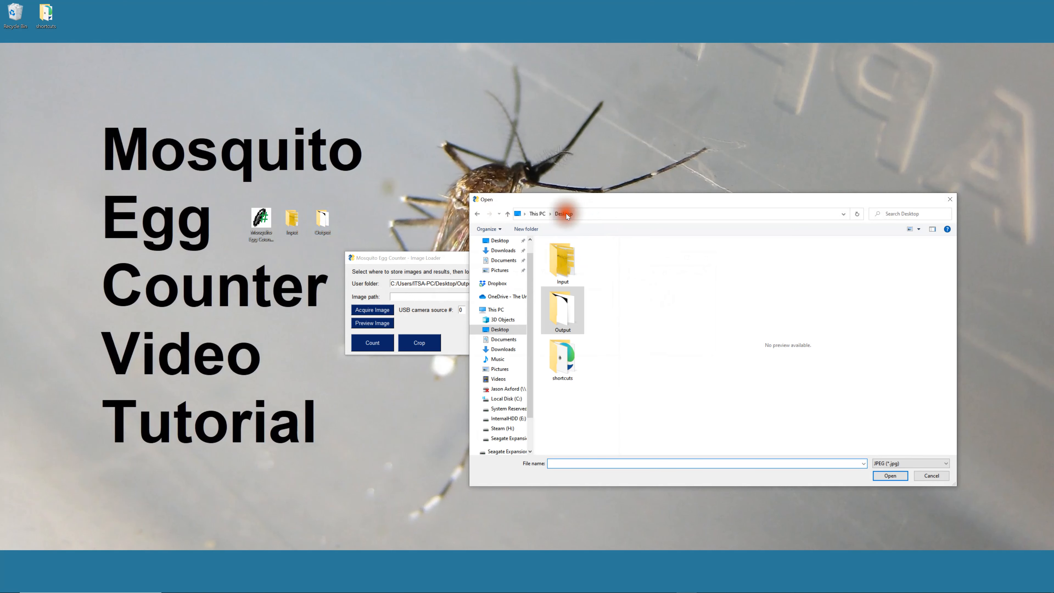
double_click(556, 270)
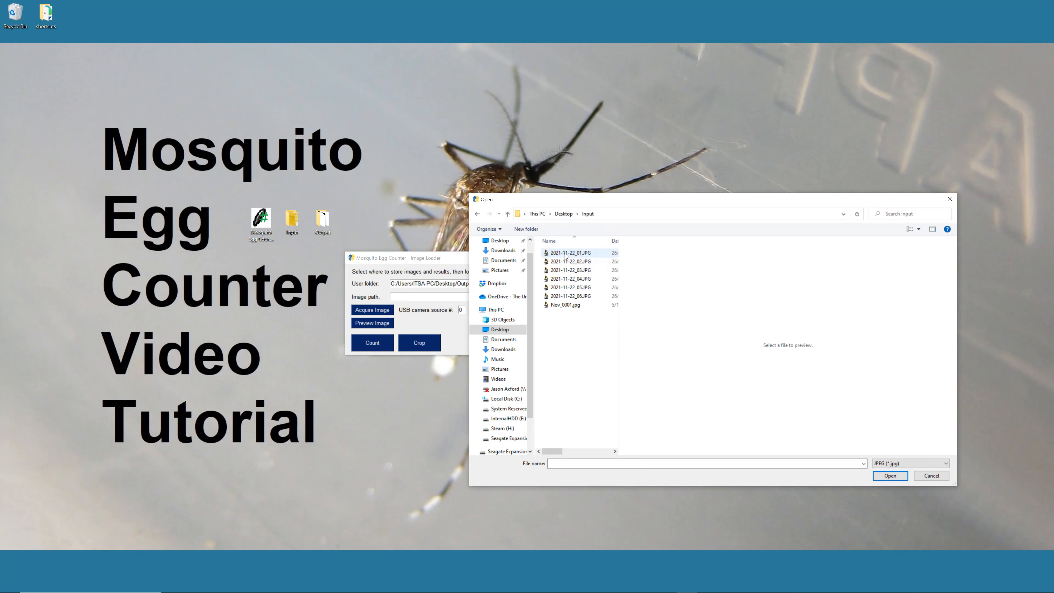
left_click(583, 254)
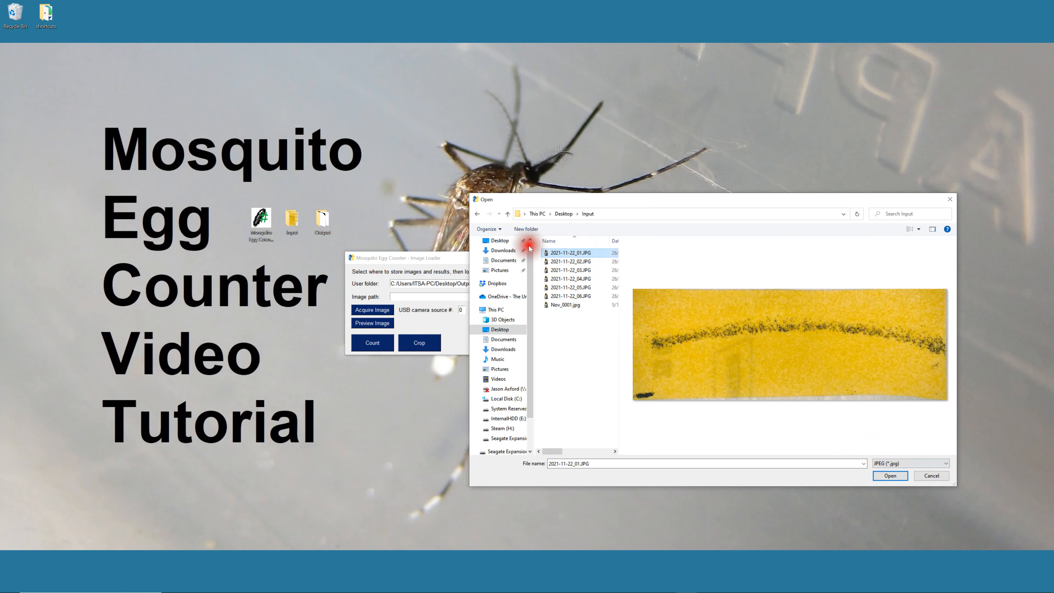
left_click(890, 475)
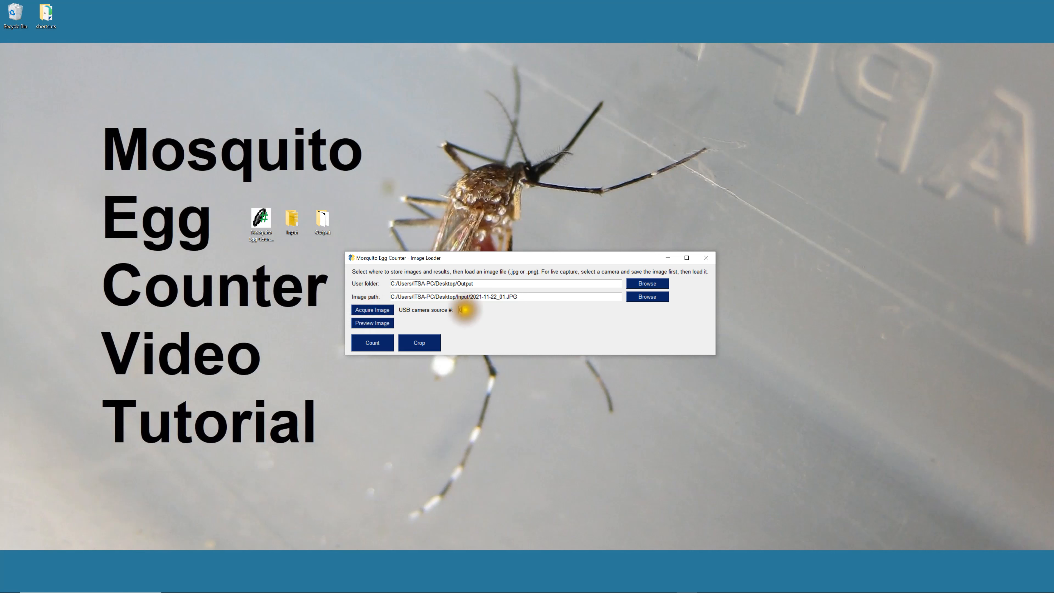
Capture an image from USB camera source 0 without saving it, and preview the loaded egg image instead
left_click_drag(462, 309, 453, 309)
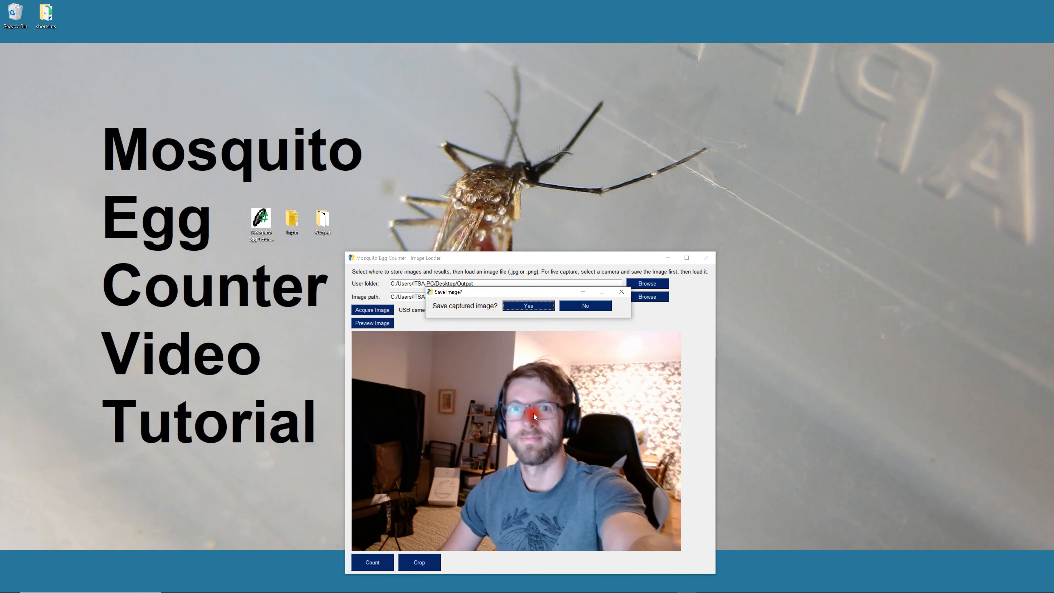
left_click(583, 306)
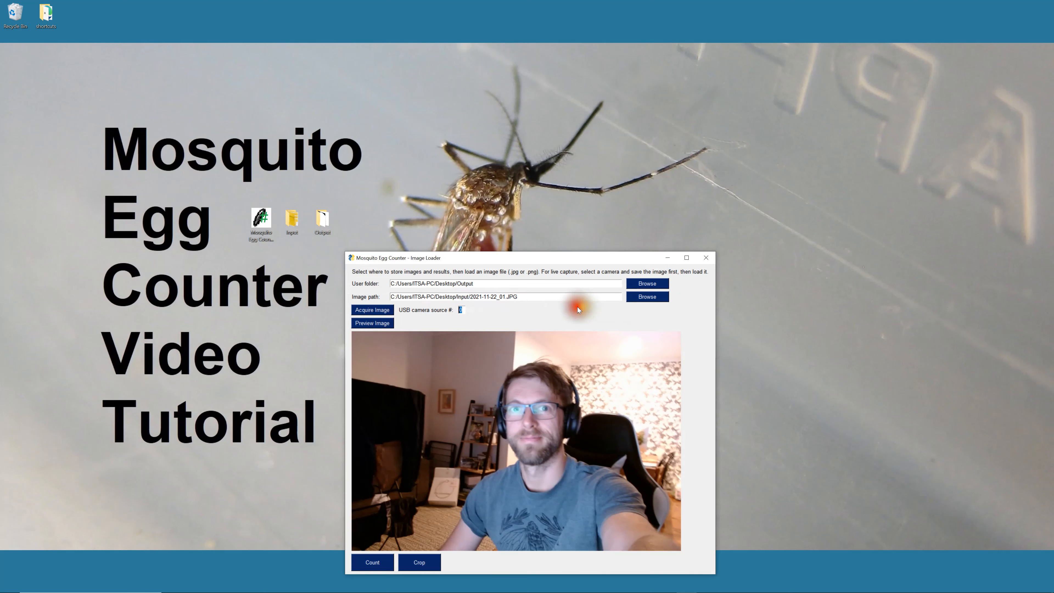
left_click(382, 323)
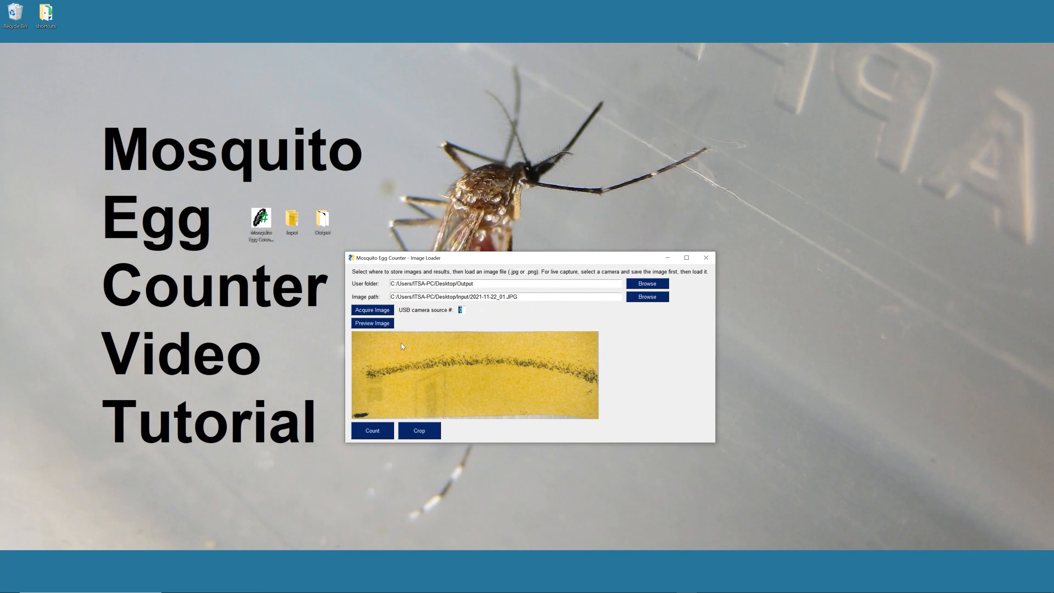
Open the loaded egg image for counting and move the counter window higher on the desktop
left_click(378, 428)
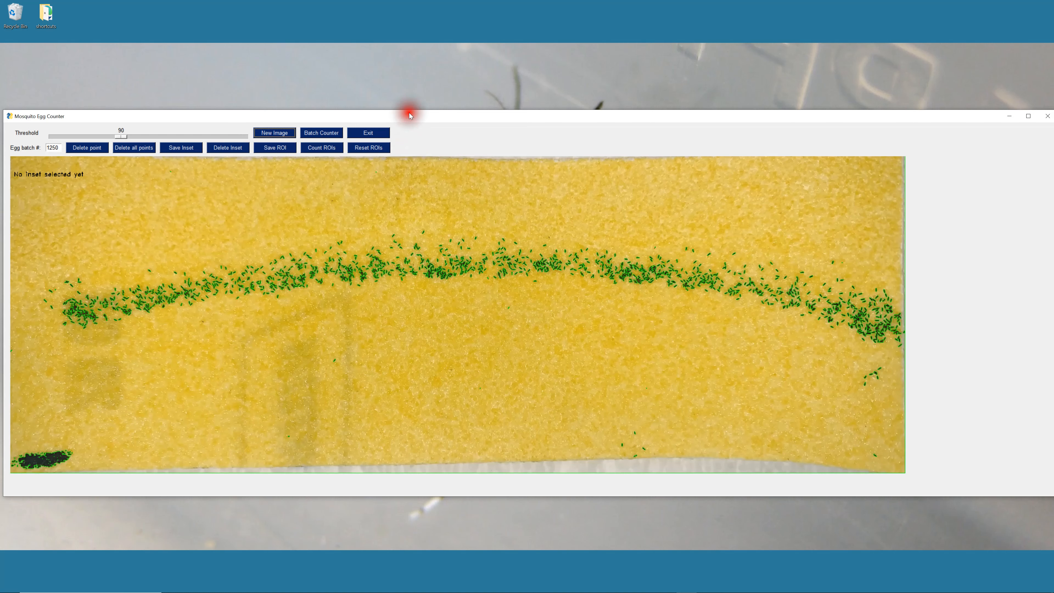
left_click_drag(25, 116, 26, 95)
left_click(22, 91)
left_click(35, 100)
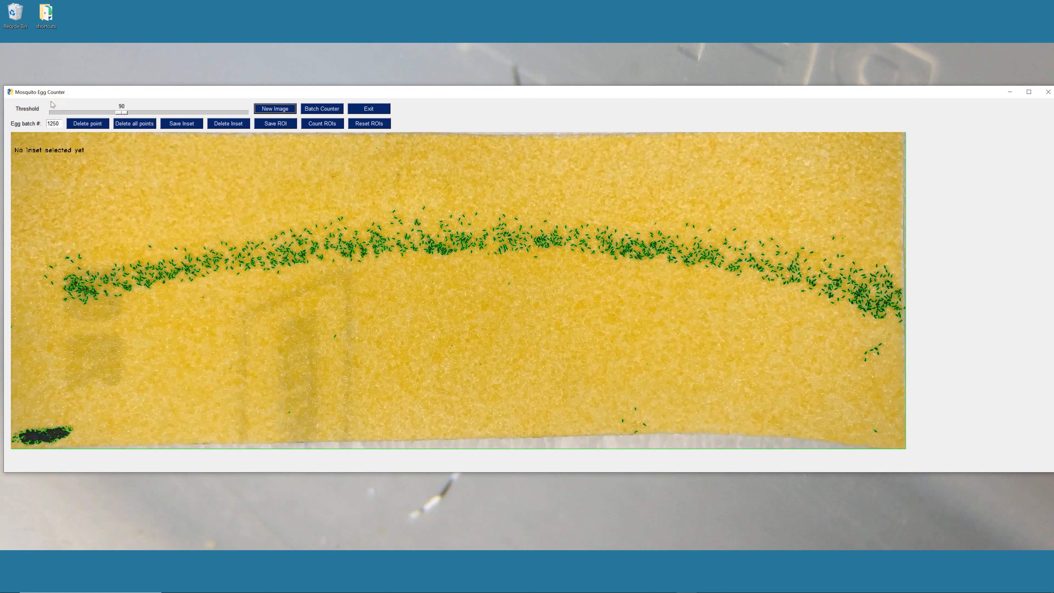
Set the threshold back to 90 and save a small outlined egg cluster on the band as the inset
left_click(56, 212)
left_click(241, 277)
left_click_drag(89, 114, 155, 112)
mouse_move(120, 111)
left_mouse_down()
mouse_move(72, 109)
mouse_move(120, 113)
left_mouse_up()
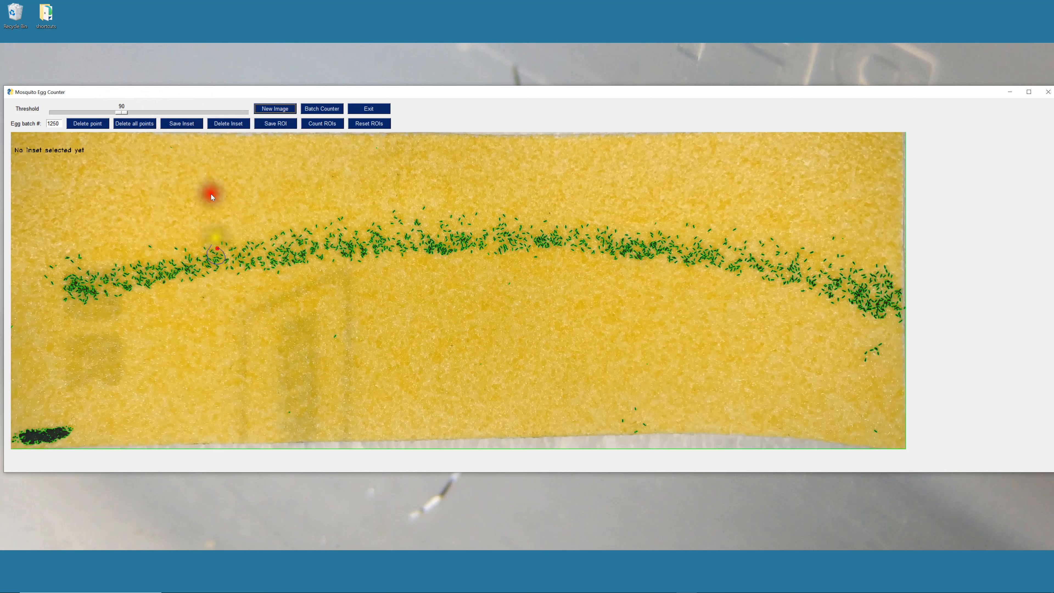
left_click(186, 125)
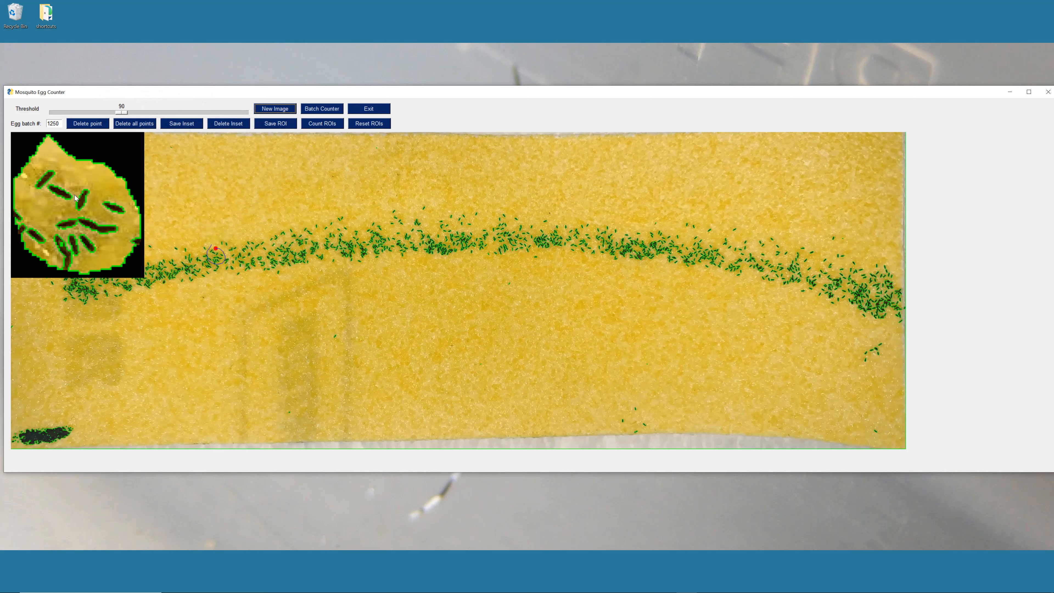
Try different thresholds while checking the egg outlines in the inset, ending at 104
left_click(107, 121)
left_click_drag(105, 113, 107, 114)
left_click_drag(85, 112, 132, 112)
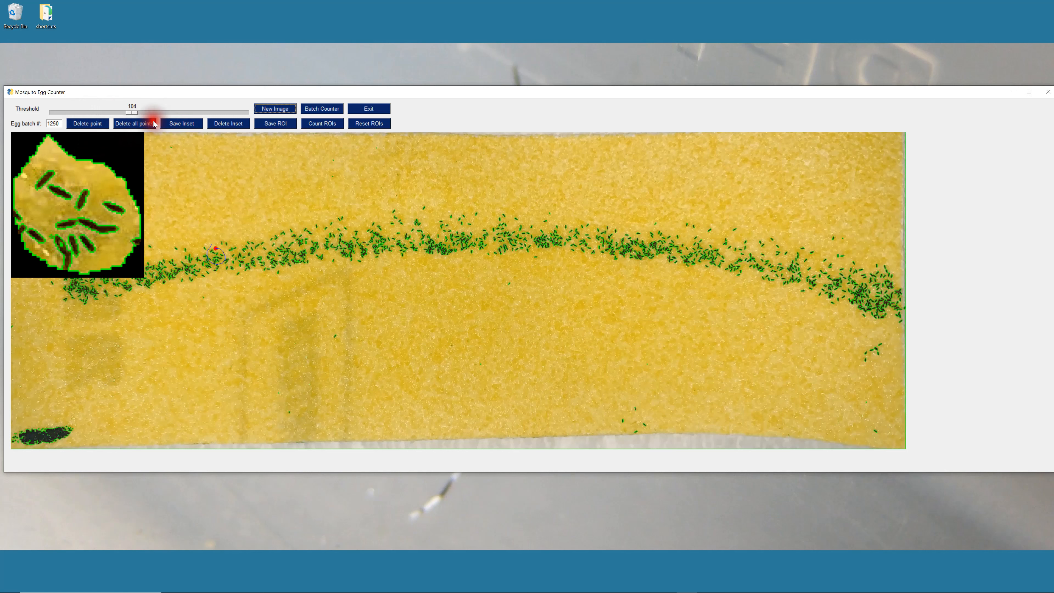
Delete the inset and set the threshold to 90
left_click(227, 125)
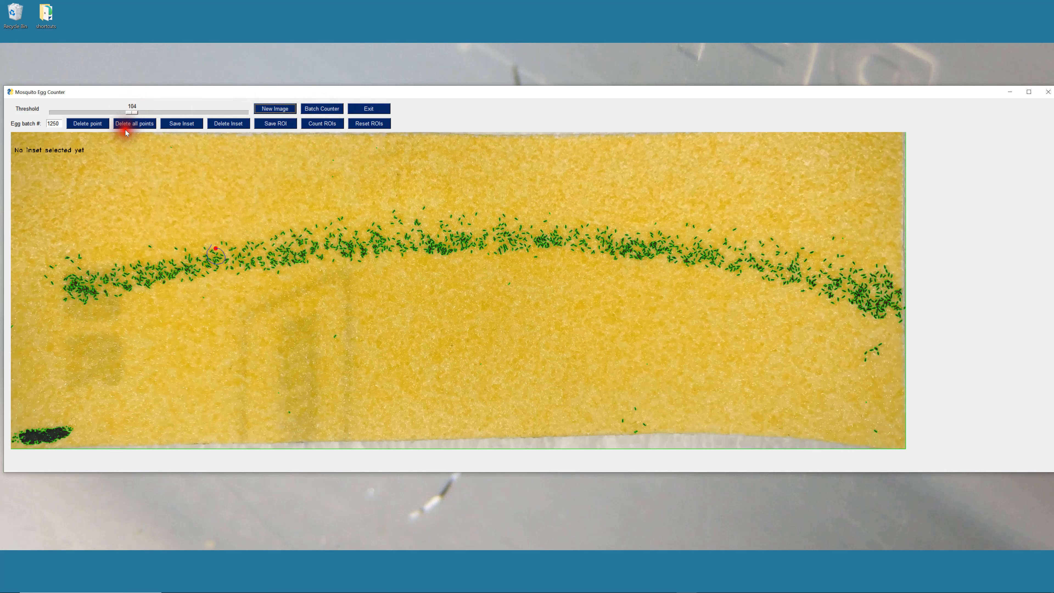
left_click_drag(131, 117, 121, 116)
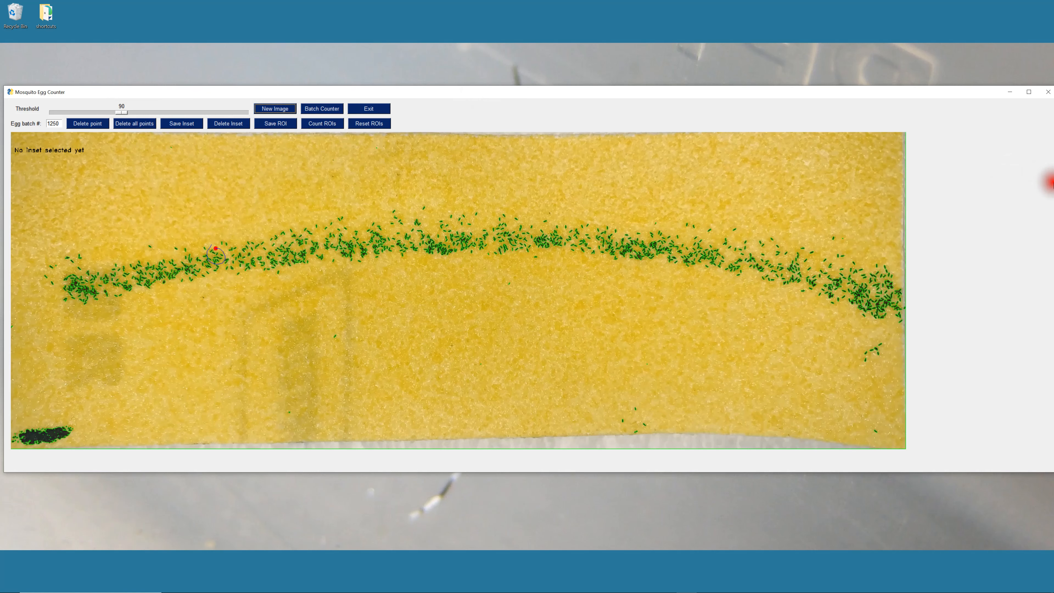
Reposition the counter window to expose the image's left edge and delete all points of the small outline
left_click_drag(961, 94, 942, 92)
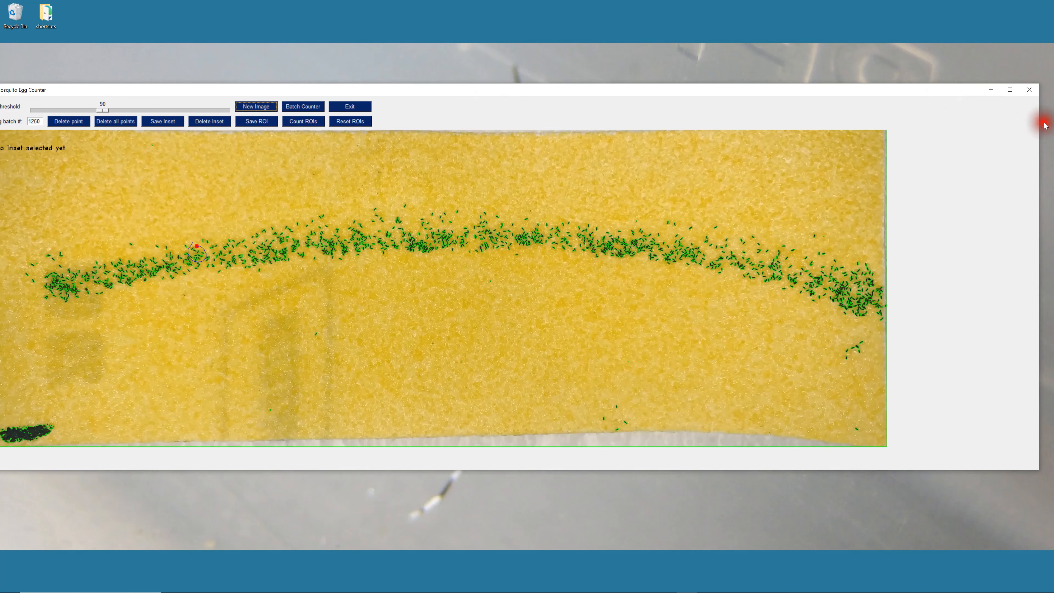
left_click_drag(1034, 118, 993, 126)
left_click_drag(783, 90, 852, 86)
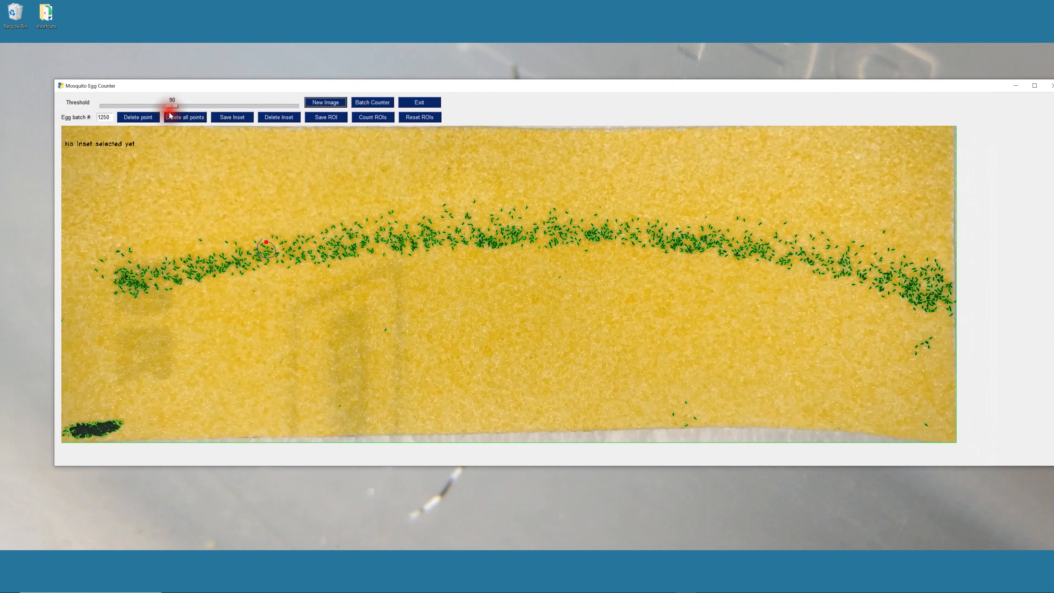
left_click(188, 117)
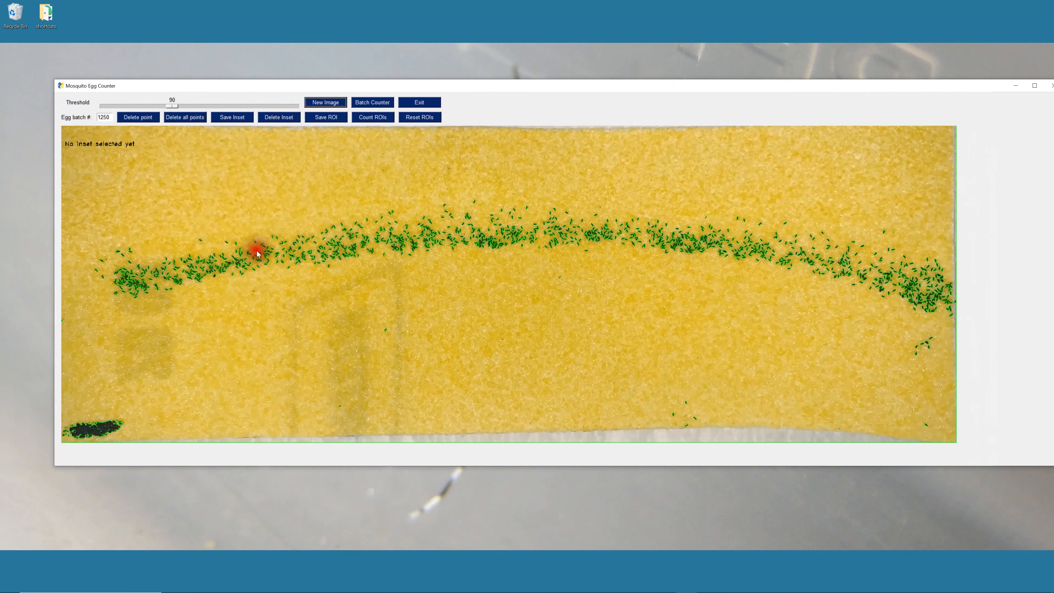
Outline the whole egg band and the stray eggs below it, keeping the dark mark near the image's lower-left corner outside
left_click_drag(259, 195, 279, 193)
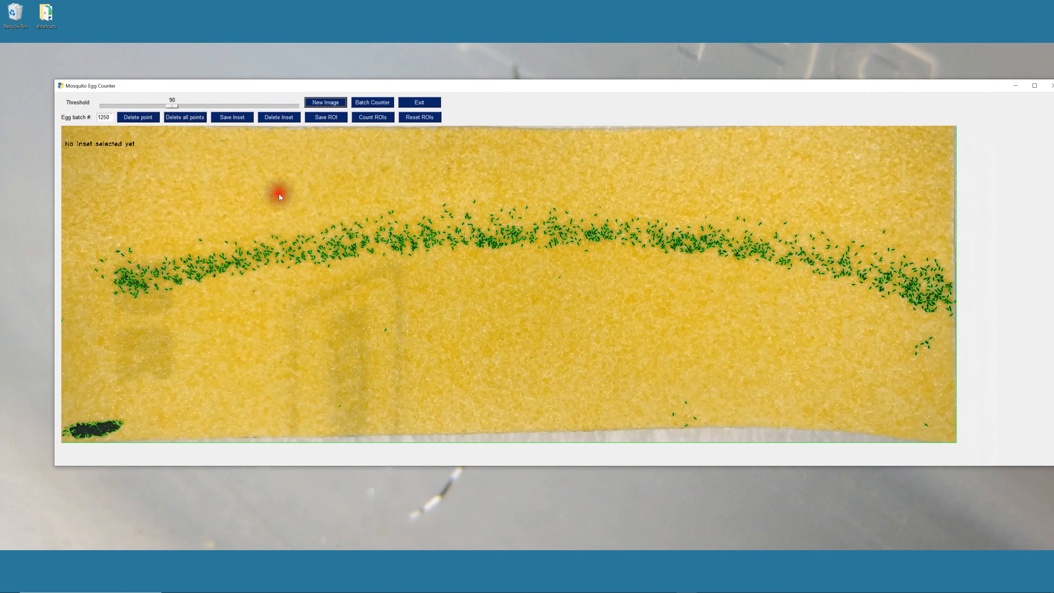
mouse_move(146, 209)
left_mouse_down()
mouse_move(95, 226)
mouse_move(83, 278)
left_mouse_up()
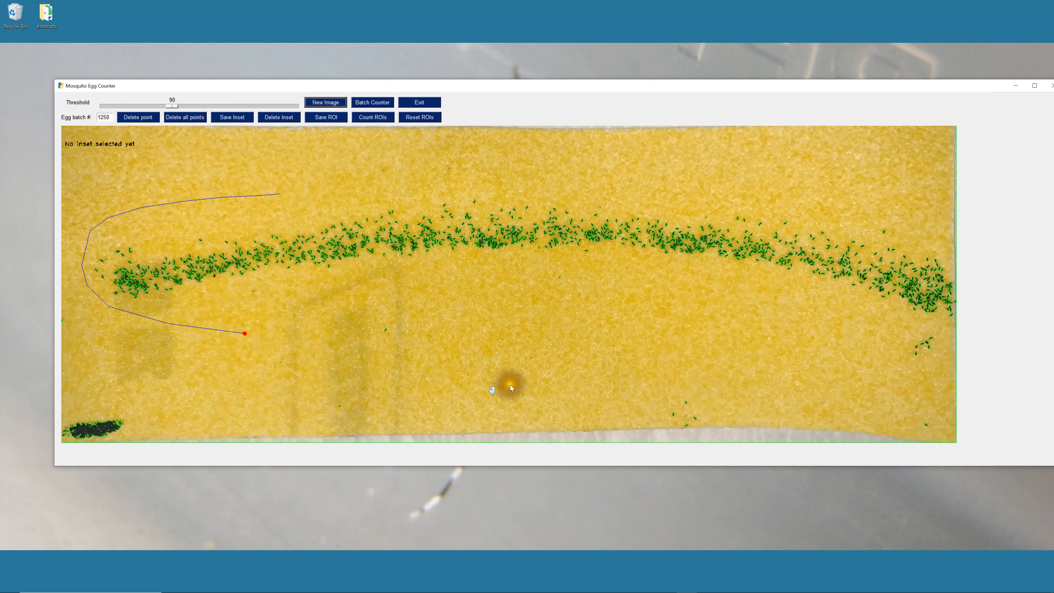
left_click_drag(641, 425, 735, 430)
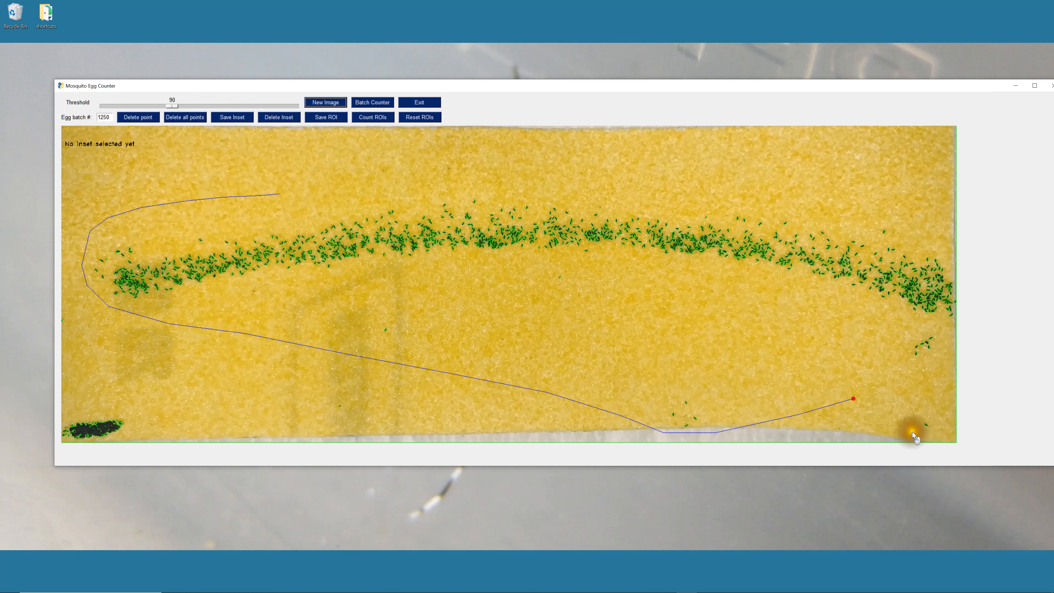
left_click_drag(951, 374, 956, 275)
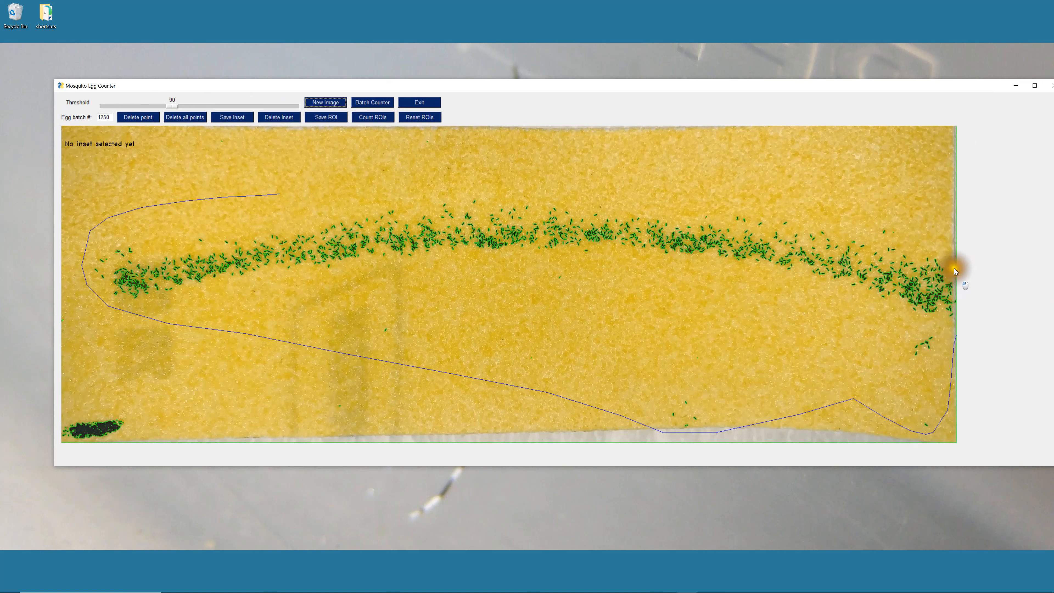
mouse_move(923, 230)
left_mouse_down()
mouse_move(831, 187)
mouse_move(667, 174)
mouse_move(289, 183)
mouse_move(291, 207)
mouse_move(414, 330)
left_mouse_up()
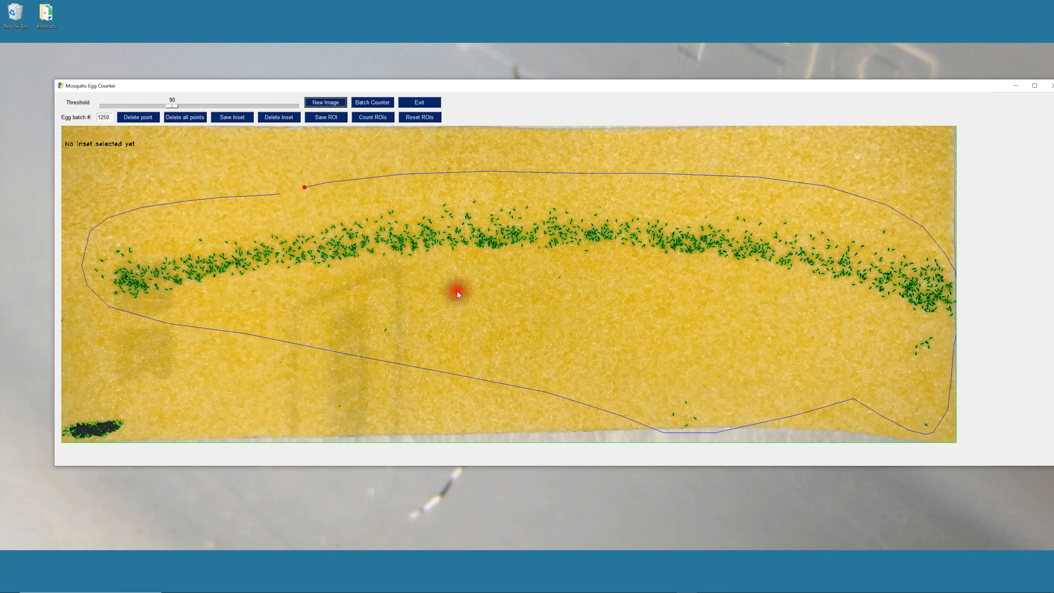
Move the counter window fully into view and try to save a three-point outline on the egg band as an ROI
left_click_drag(254, 86, 212, 85)
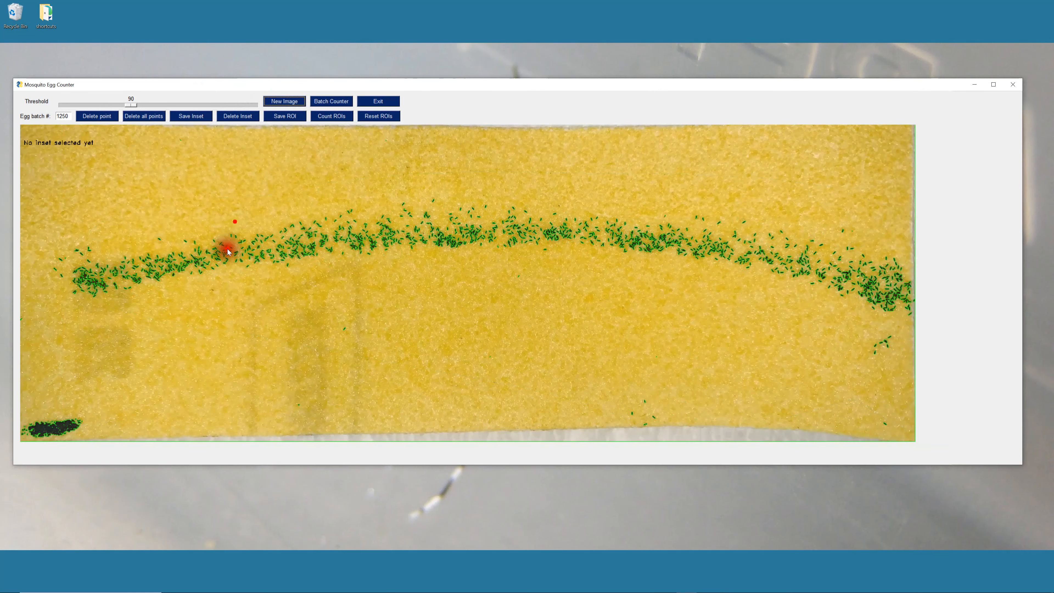
left_click(251, 248)
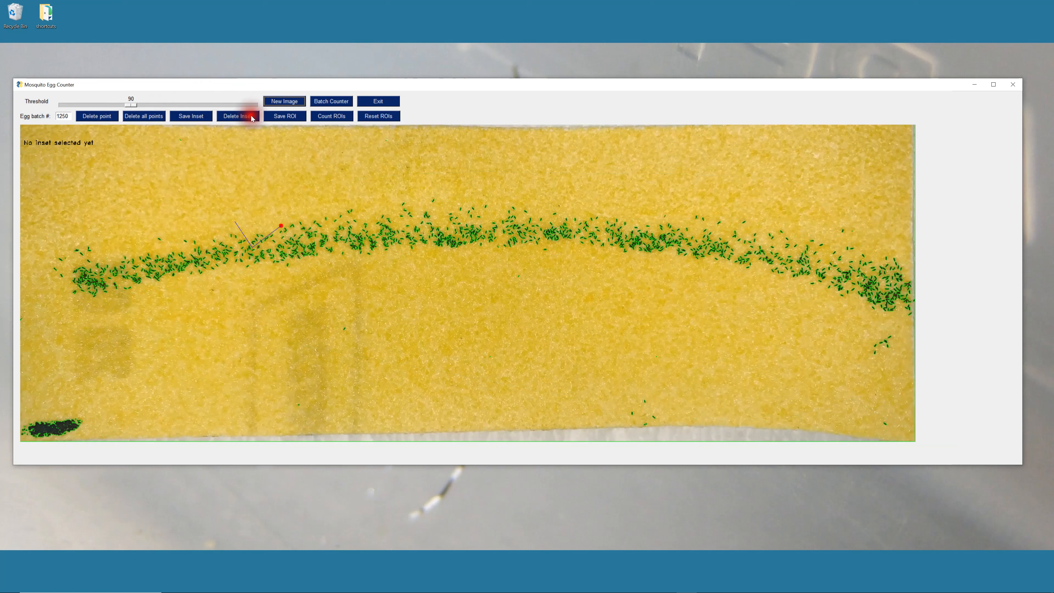
left_click(282, 120)
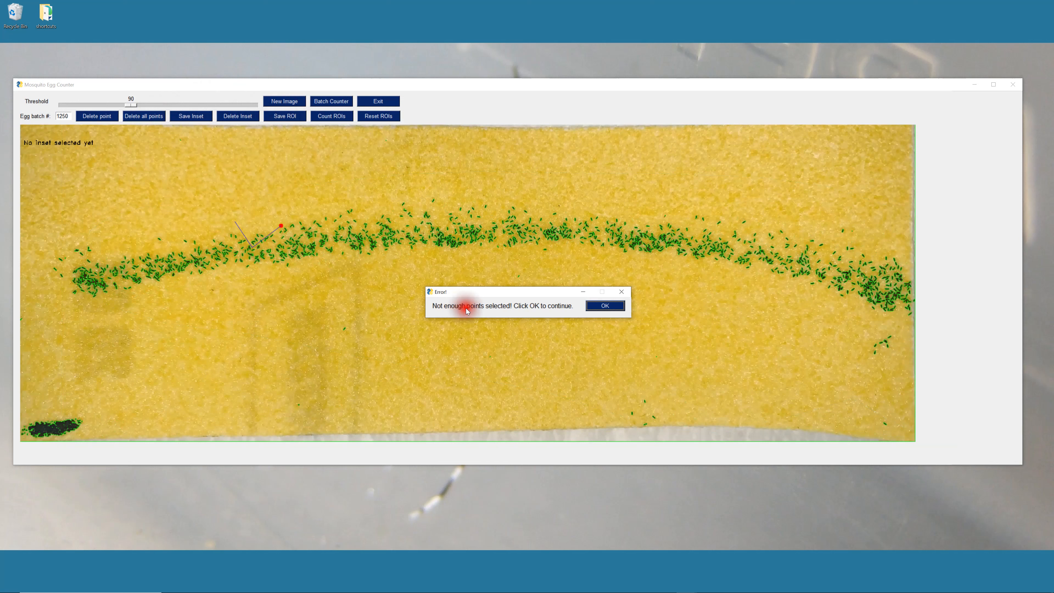
left_click(604, 306)
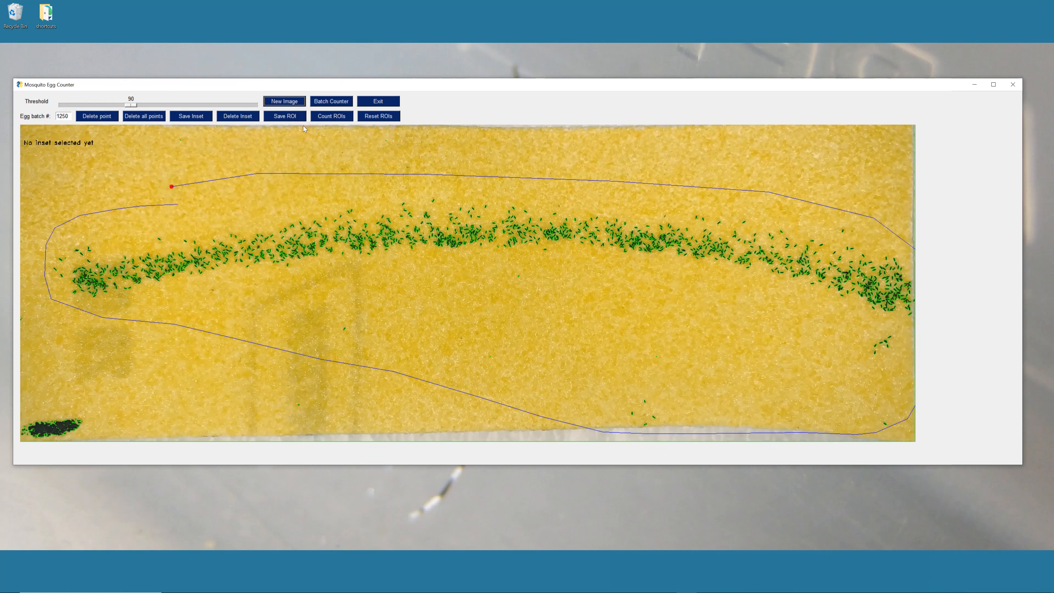
Save an outline around the entire egg band as the first ROI and delete all its points
left_click(282, 111)
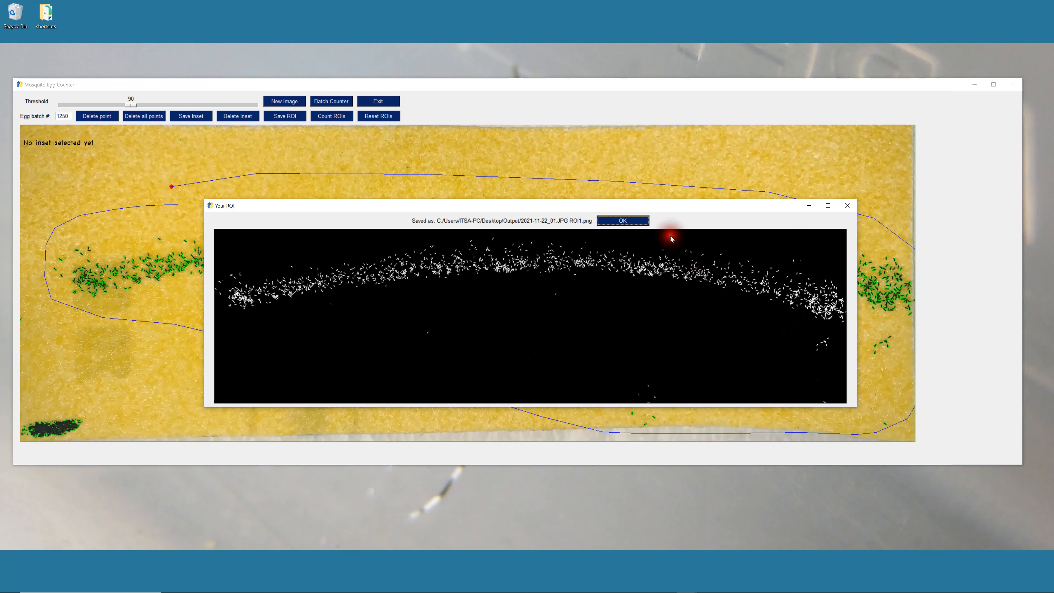
left_click(624, 221)
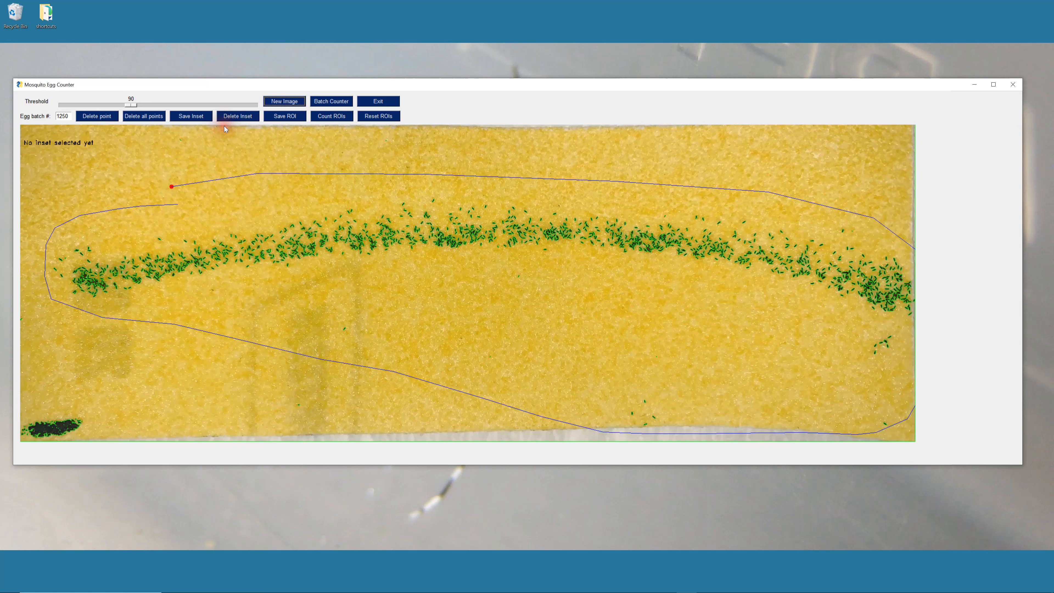
left_click(156, 118)
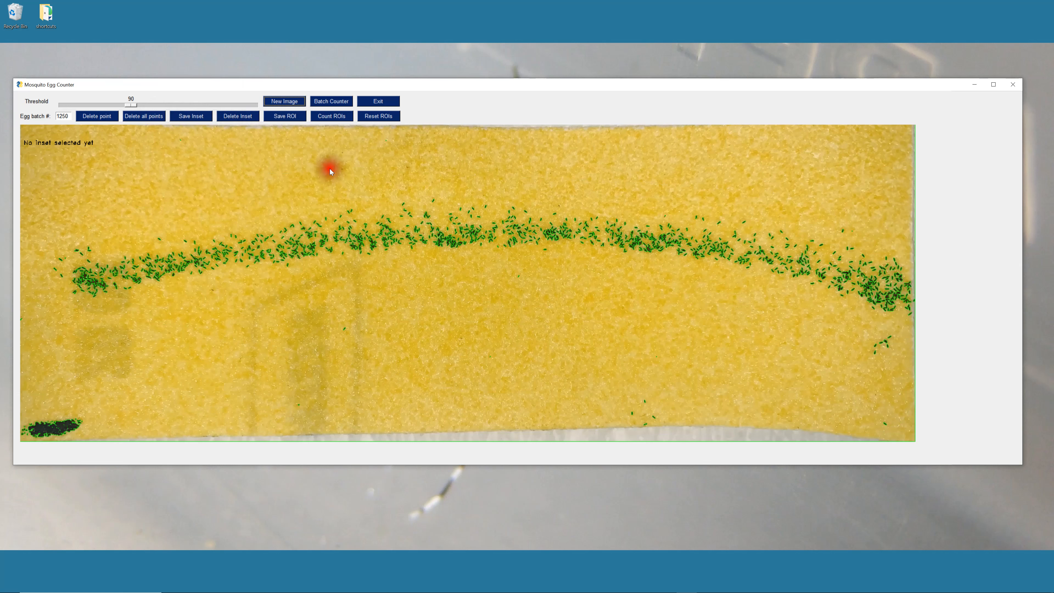
Outline the eggs at the band's left end, save them as the second ROI, and clear the outline points
mouse_move(259, 189)
left_mouse_down()
mouse_move(139, 213)
mouse_move(57, 248)
mouse_move(45, 267)
left_mouse_up()
left_click_drag(208, 284, 255, 204)
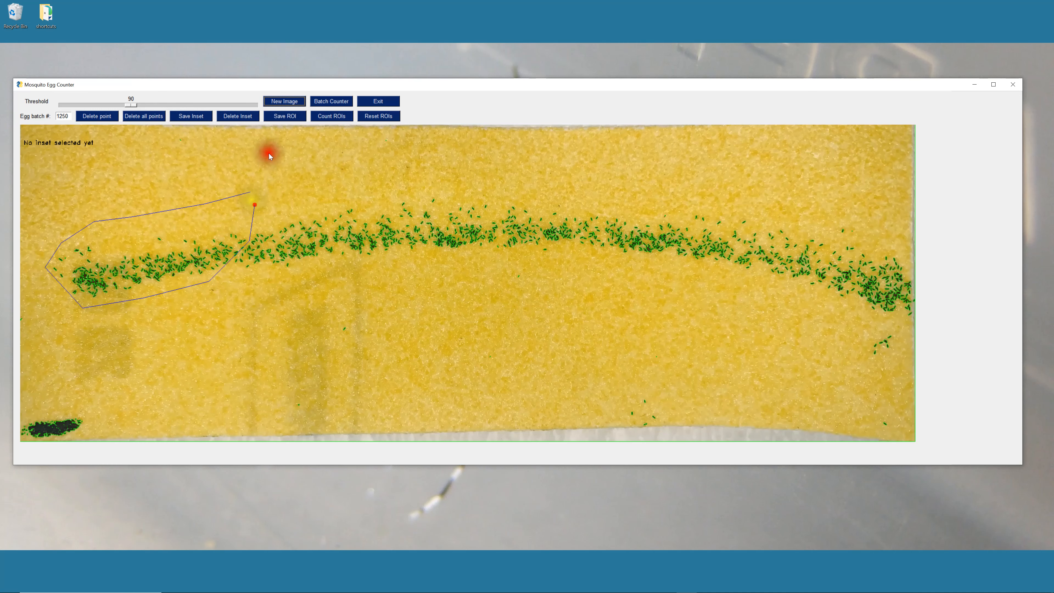
left_click(280, 116)
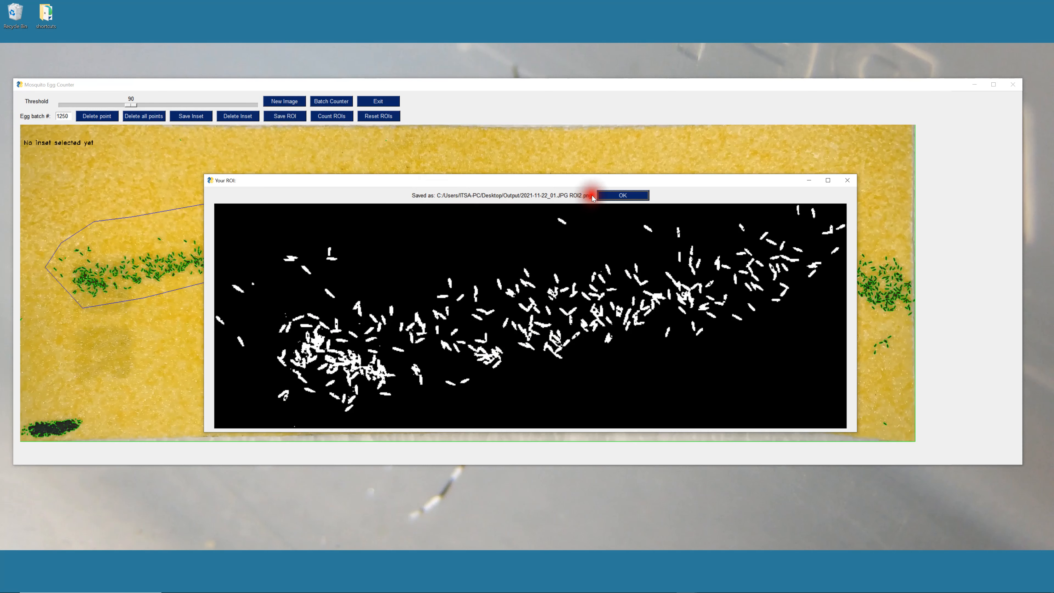
left_click(621, 195)
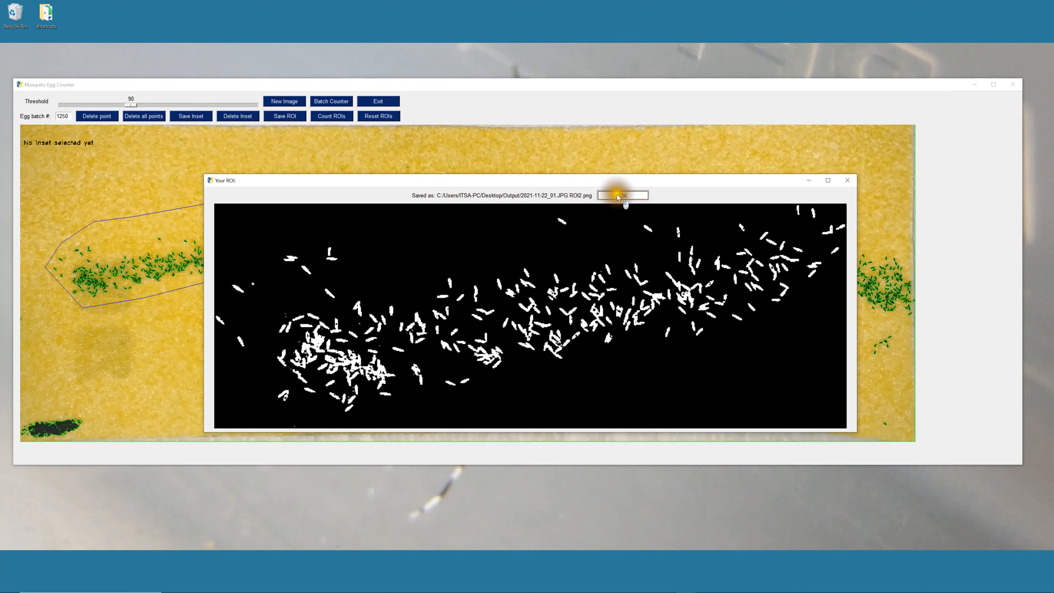
left_click(155, 114)
Save an outlined group of eggs near the middle of the band as the third ROI and reset all ROIs
mouse_move(380, 185)
left_mouse_down()
mouse_move(338, 209)
mouse_move(440, 271)
mouse_move(526, 235)
mouse_move(432, 184)
left_mouse_up()
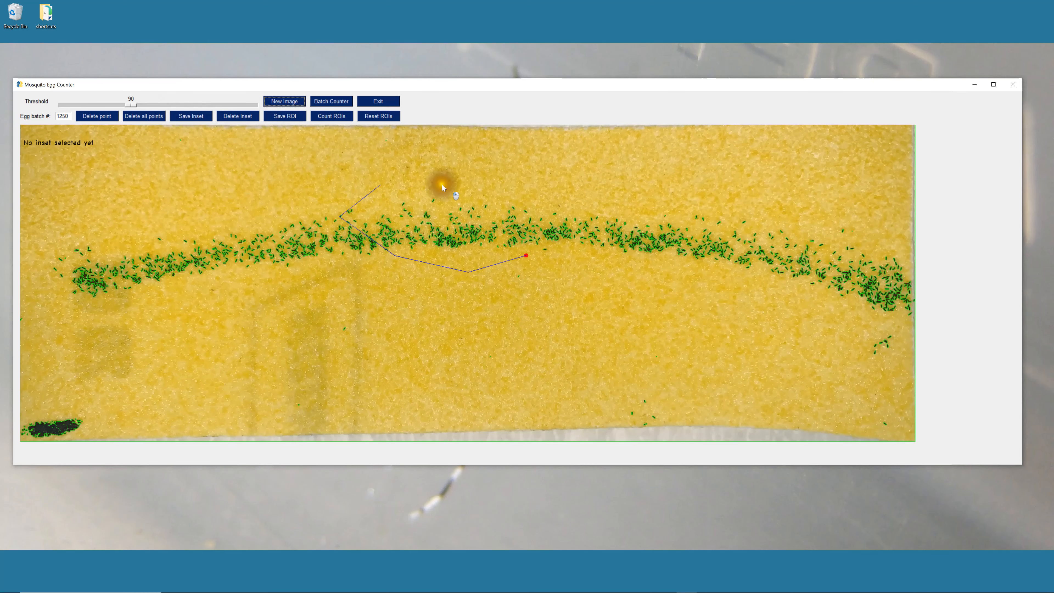
left_click(297, 116)
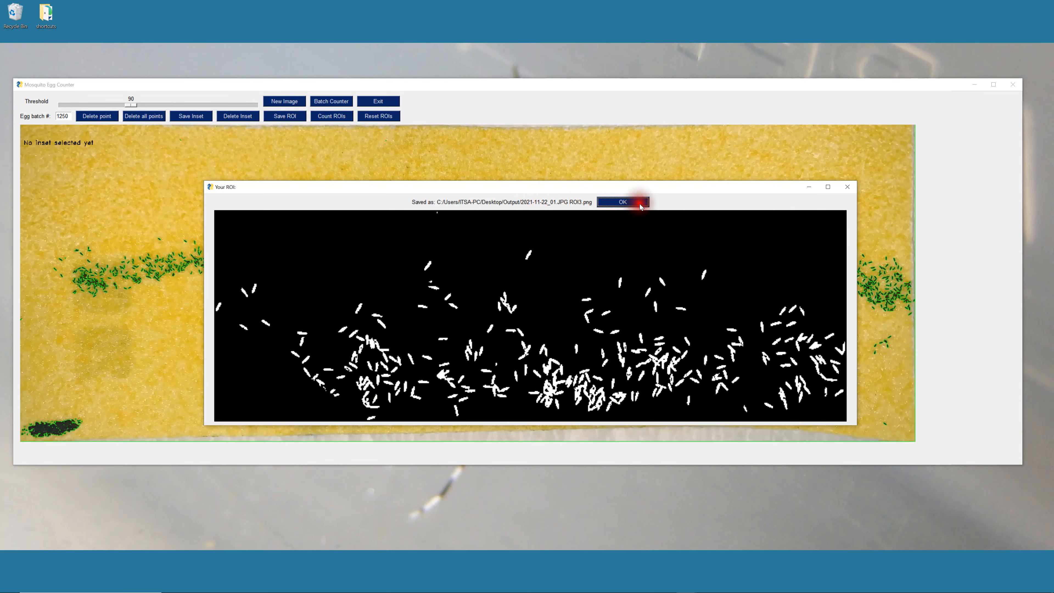
left_click(640, 206)
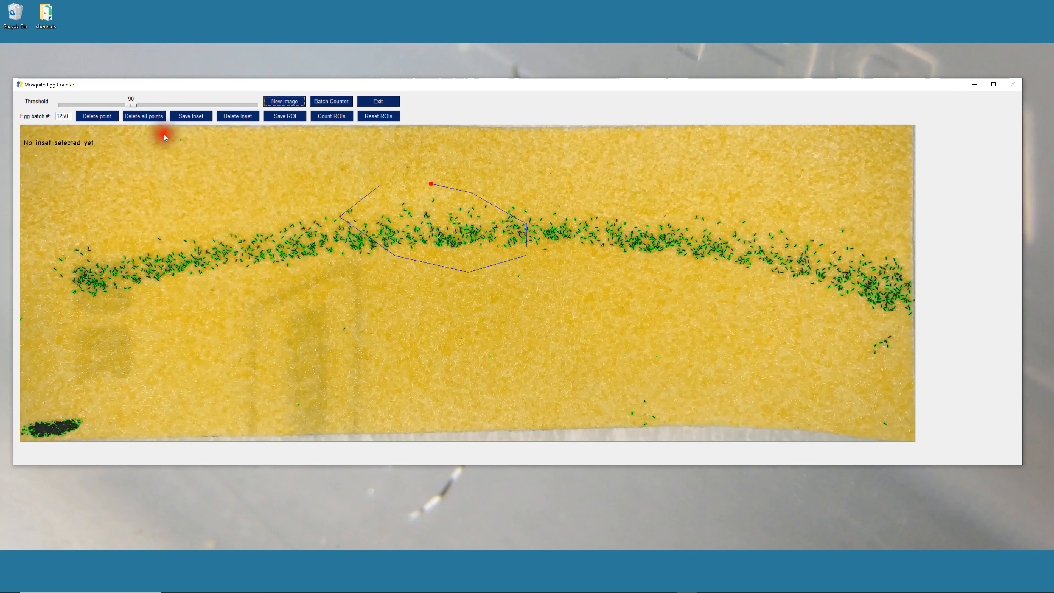
left_click(379, 117)
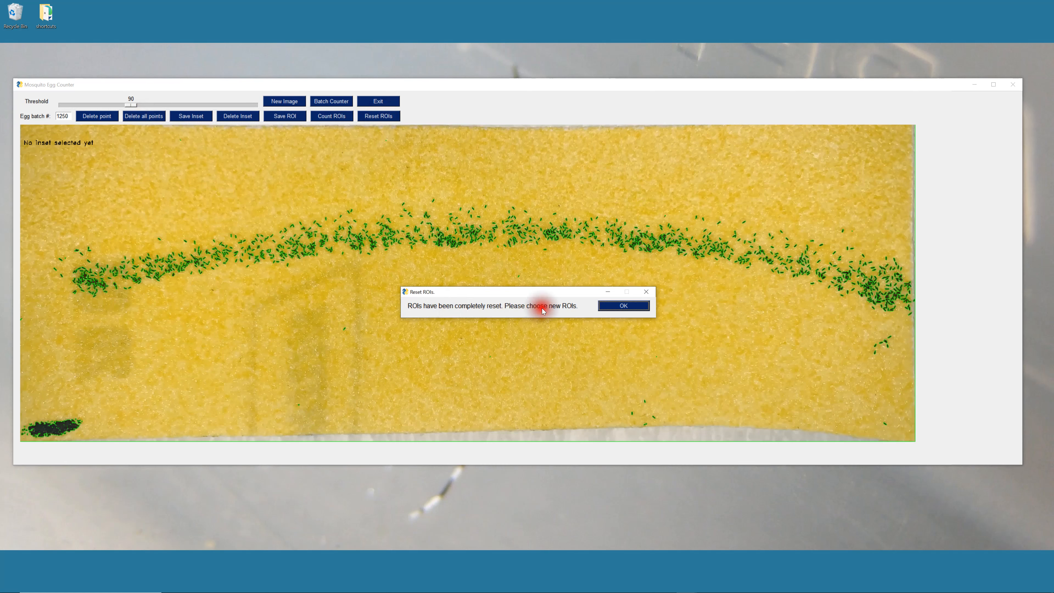
left_click(606, 306)
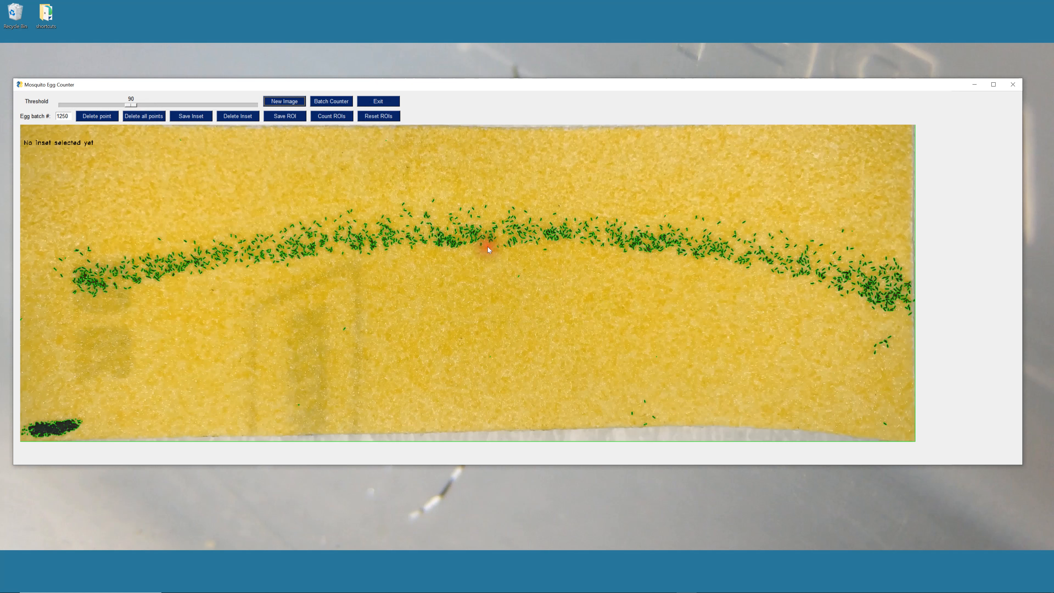
Save a new outline around the whole egg band and nearby stray eggs as an ROI and count its eggs
left_click(379, 195)
left_click(63, 116)
double_click(61, 113)
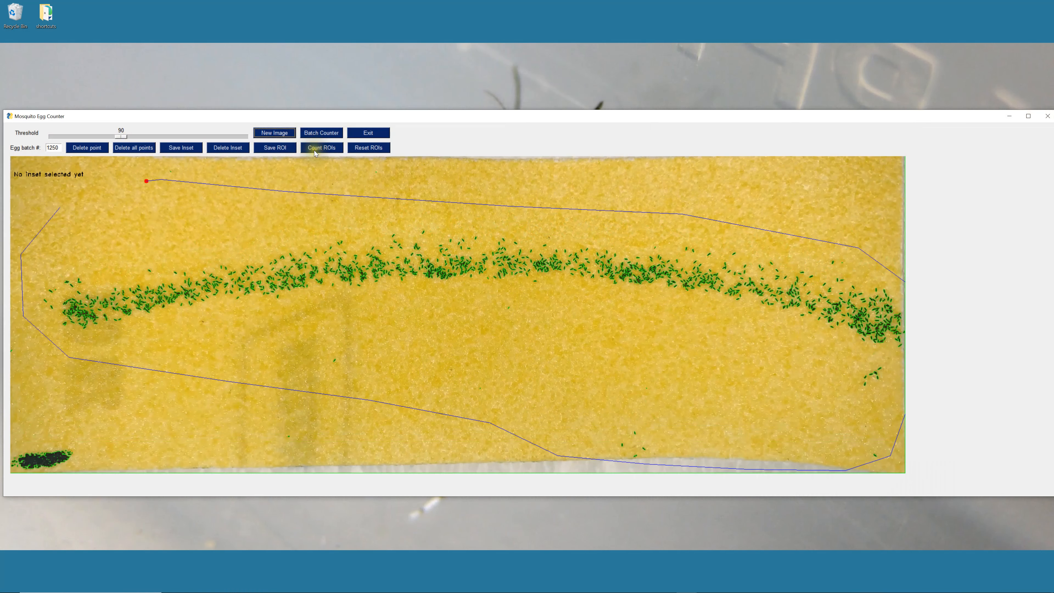
left_click(315, 148)
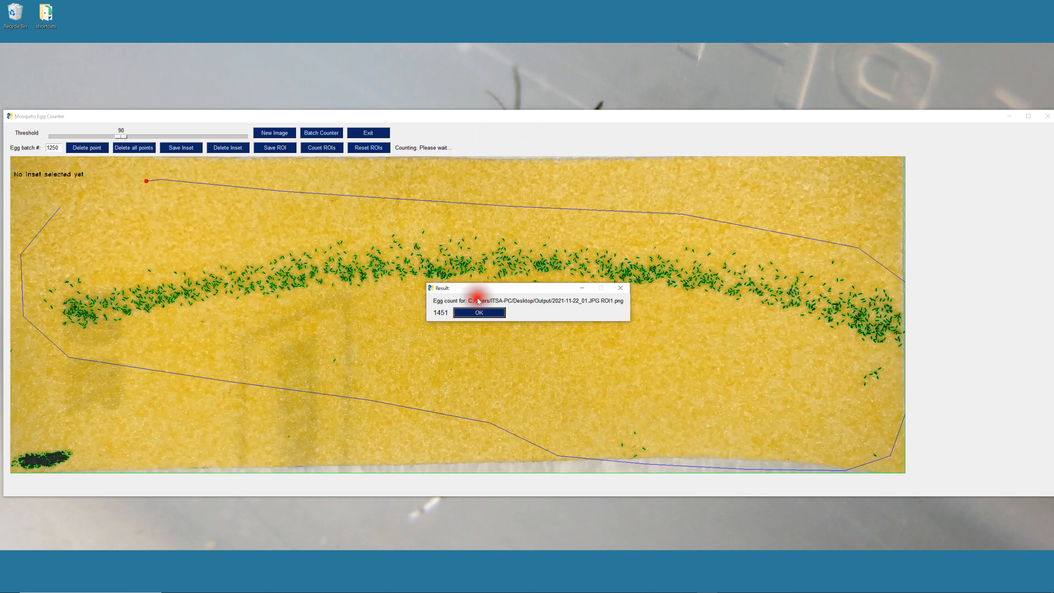
left_click(473, 314)
Save a tiny outlined egg cluster on the left part of the band as the second ROI and count its eggs
left_click(234, 268)
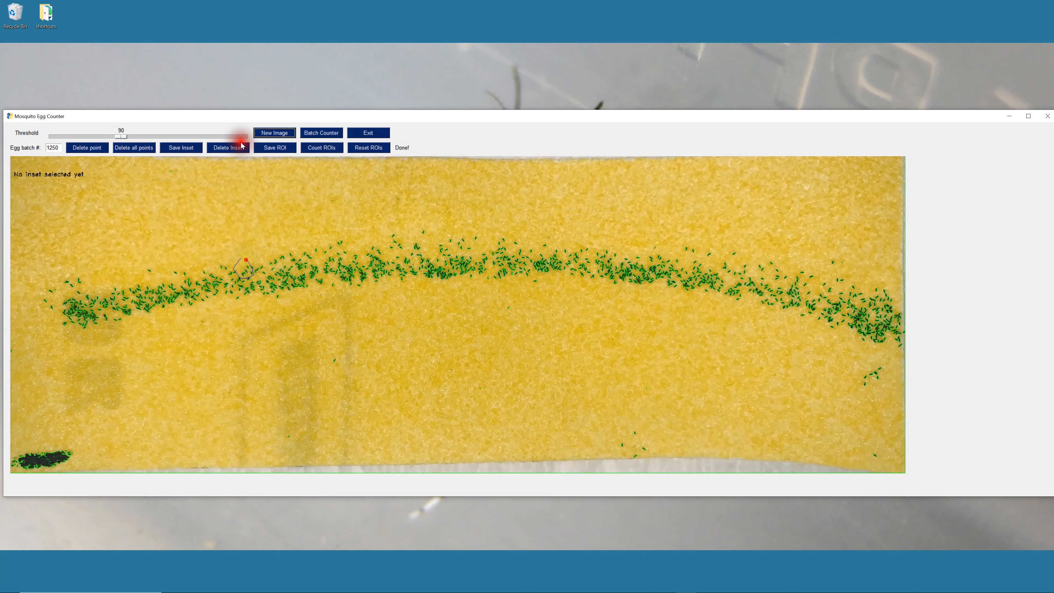
left_click(269, 147)
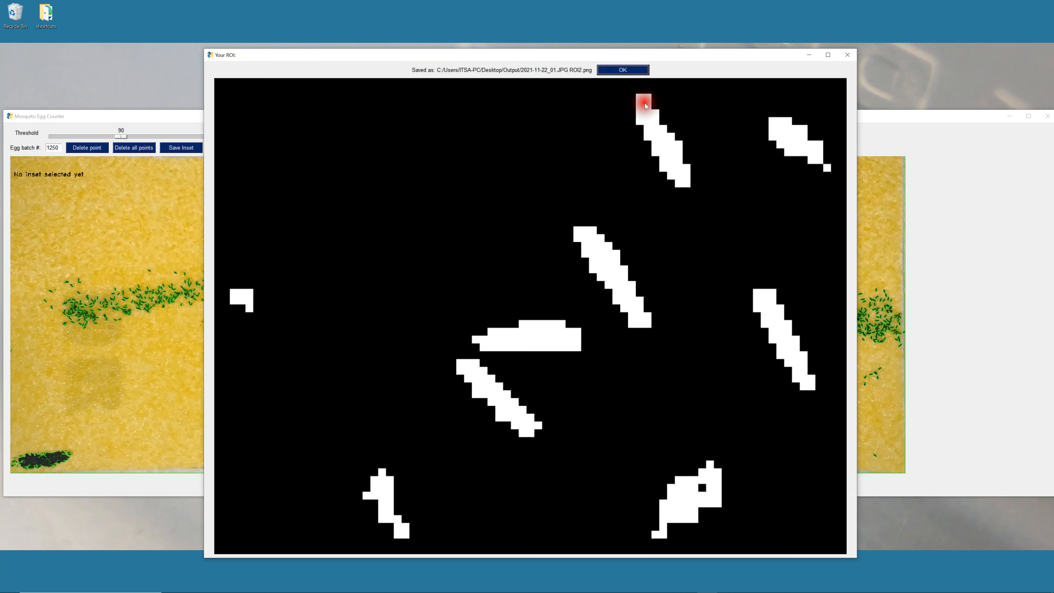
left_click(630, 70)
left_click(328, 148)
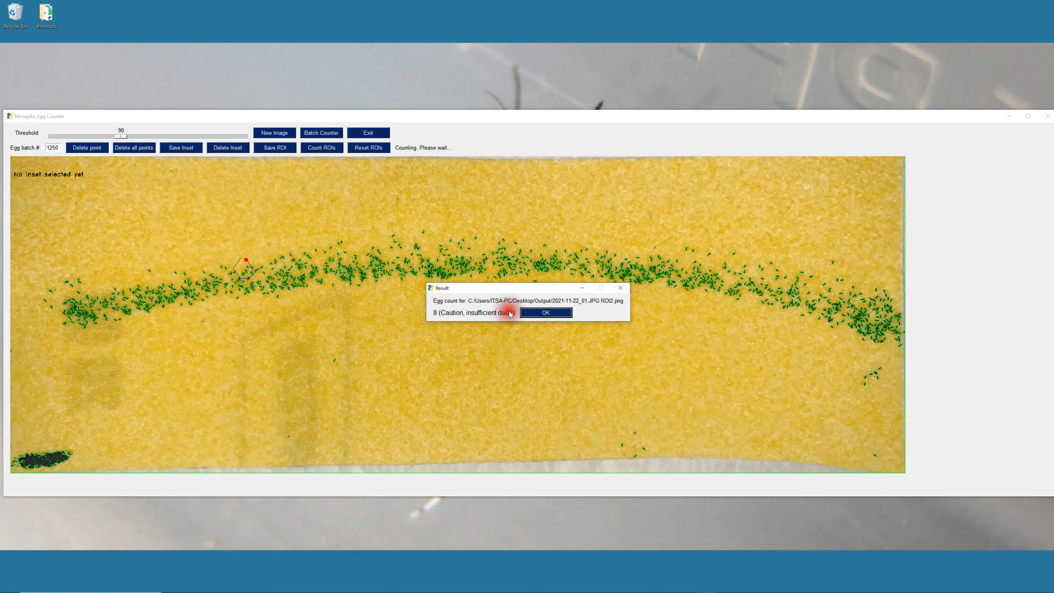
left_click(535, 313)
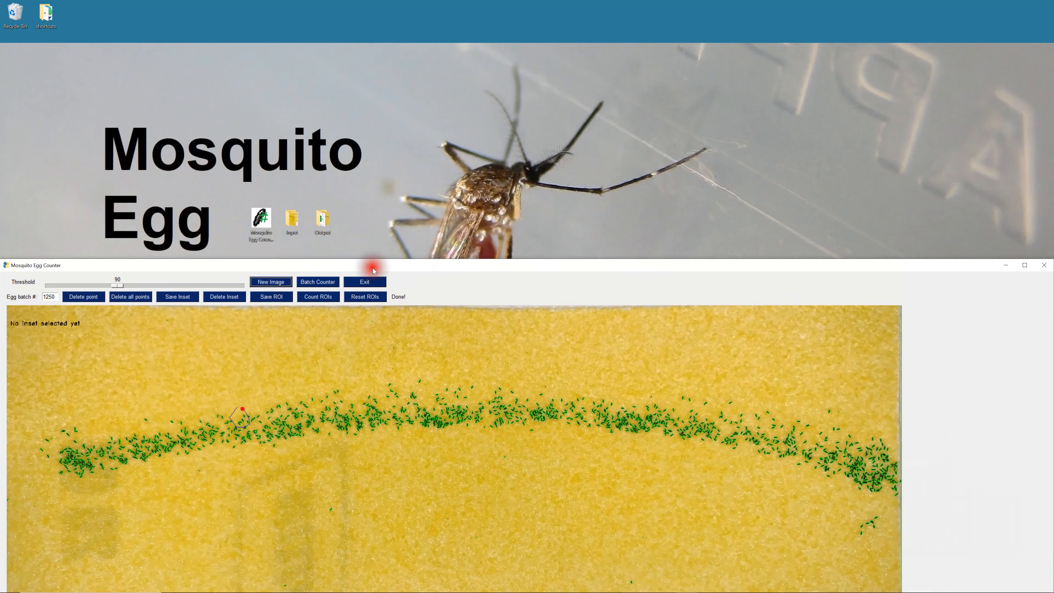
Open the Output folder, preview the 2021-11-22_01.JPG ROI1 output image, and widen the folder window
double_click(326, 223)
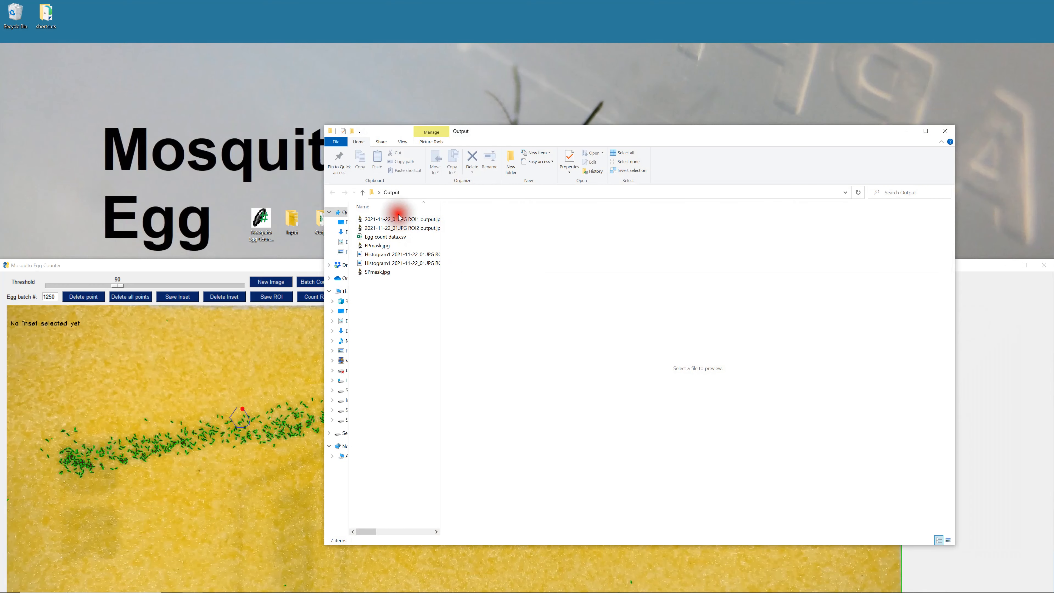
left_click(399, 219)
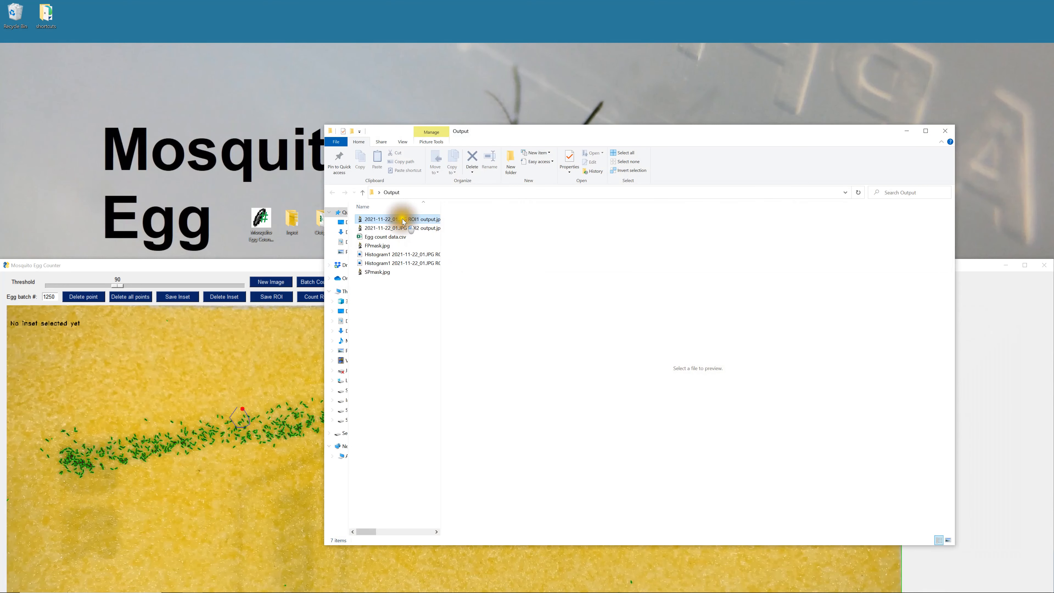
double_click(547, 129)
left_click_drag(538, 202, 400, 200)
left_click_drag(296, 5, 540, 64)
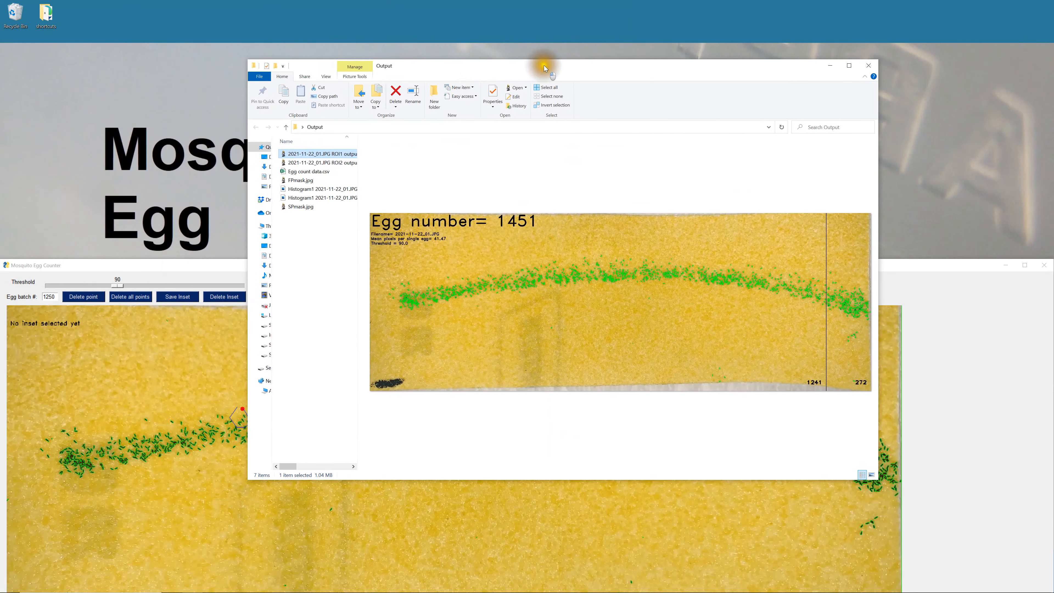
left_click_drag(879, 230, 1040, 230)
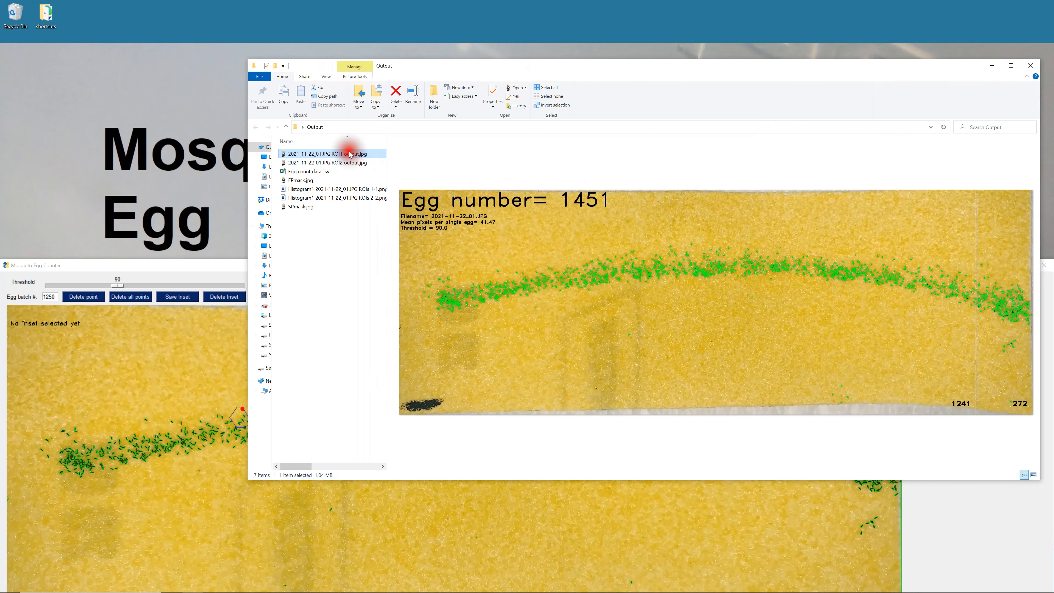
Preview the egg count data file and the ROI1 histogram, and return to the ROI1 output image
left_click(301, 175)
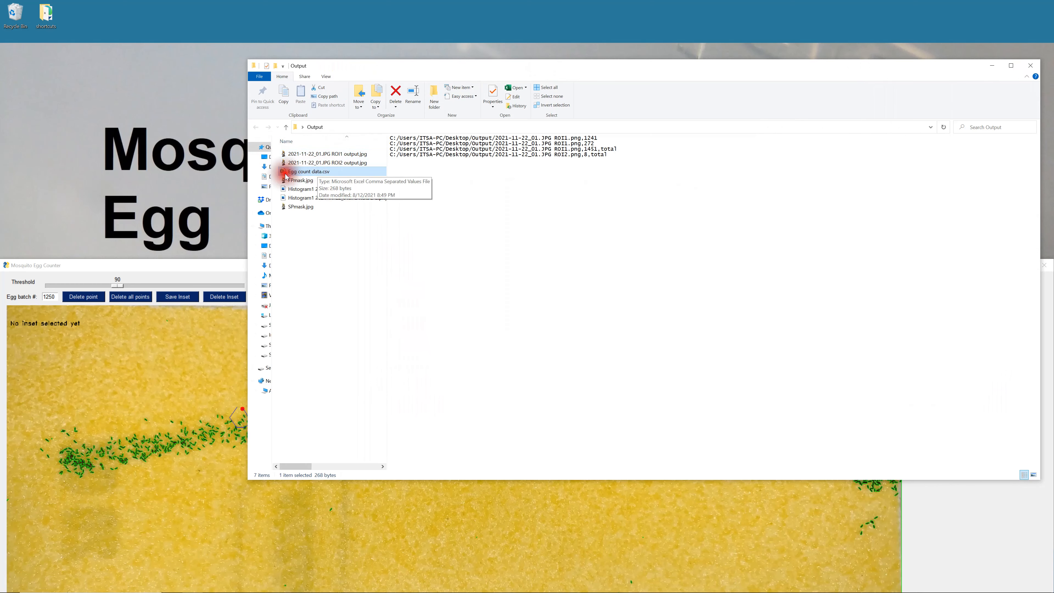
left_click(310, 190)
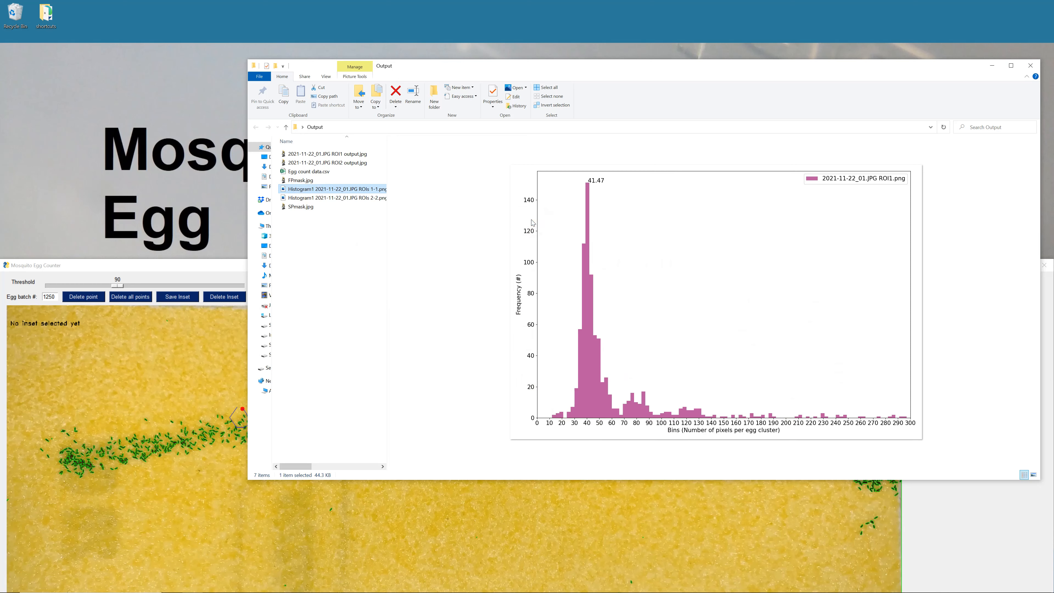
left_click(346, 153)
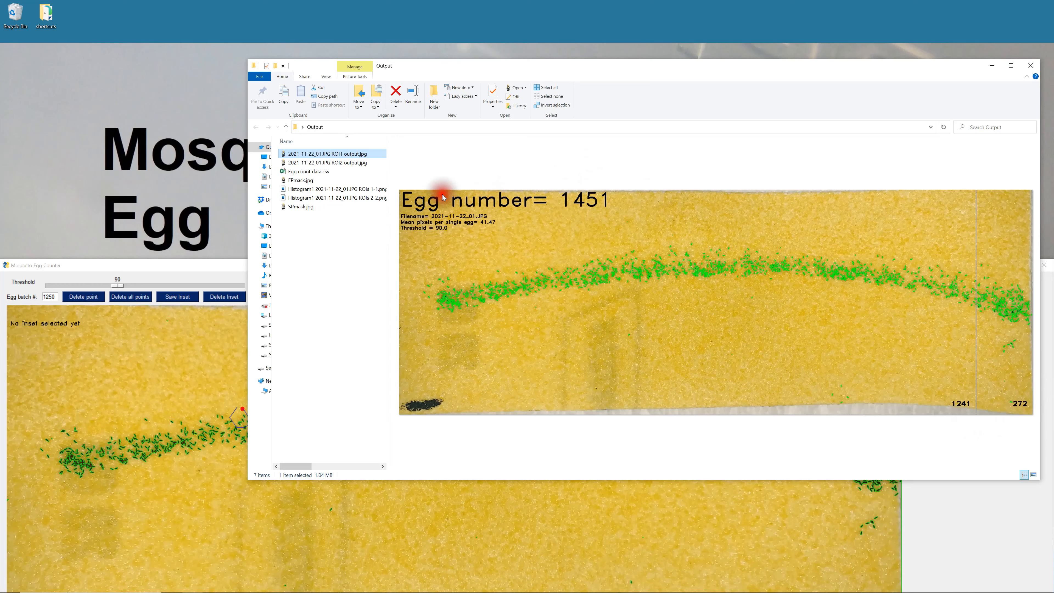
Open Egg count data.csv from the Output folder in Excel
left_click(308, 171)
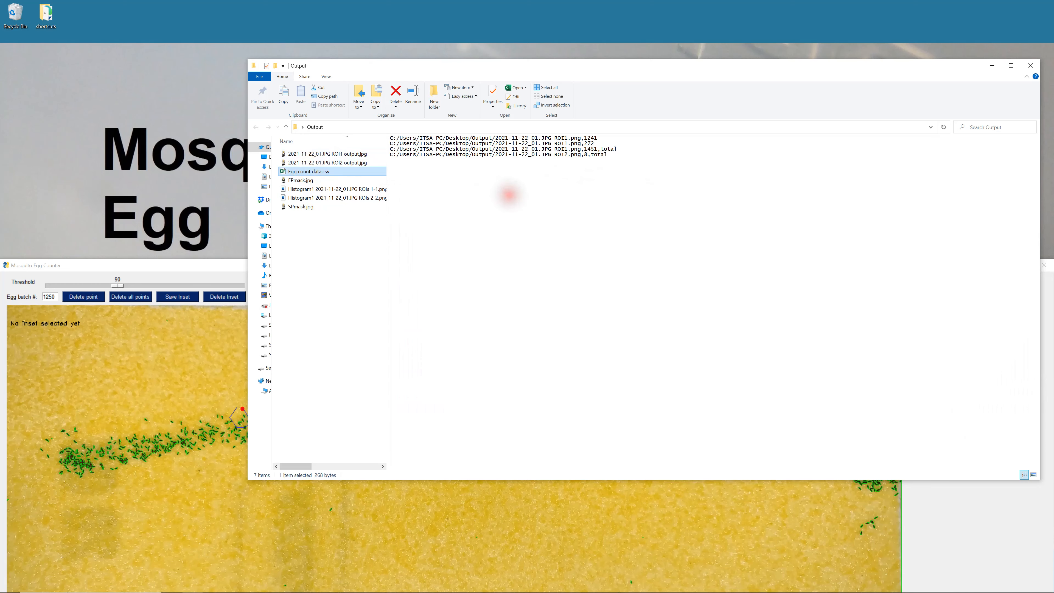
double_click(366, 171)
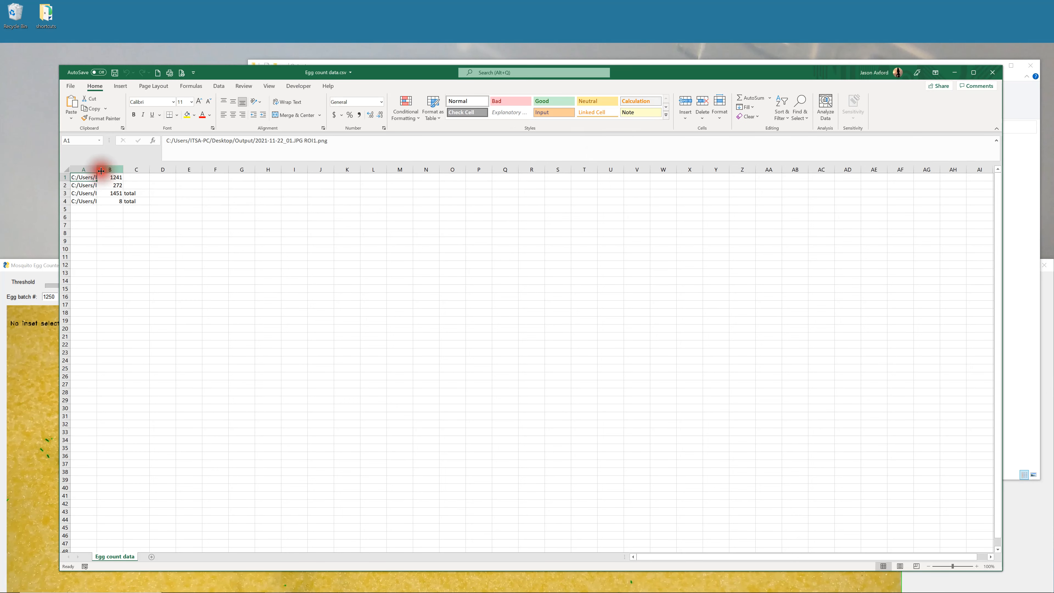
Widen column A to fit the file paths, examine the egg counts and totals, and close the spreadsheet
double_click(97, 170)
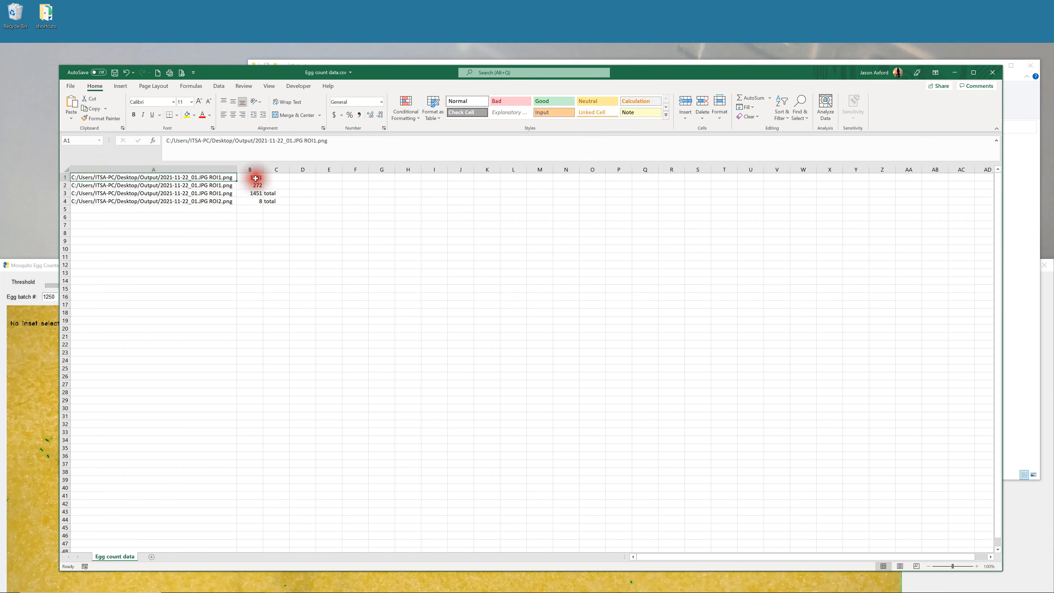
left_click_drag(228, 177, 277, 185)
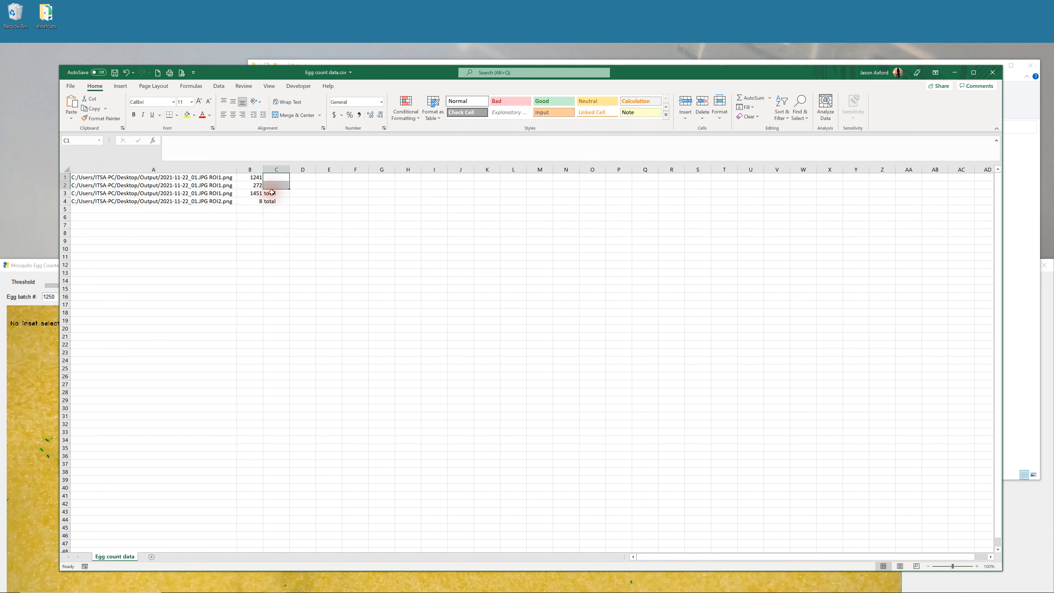
left_click_drag(200, 193, 276, 194)
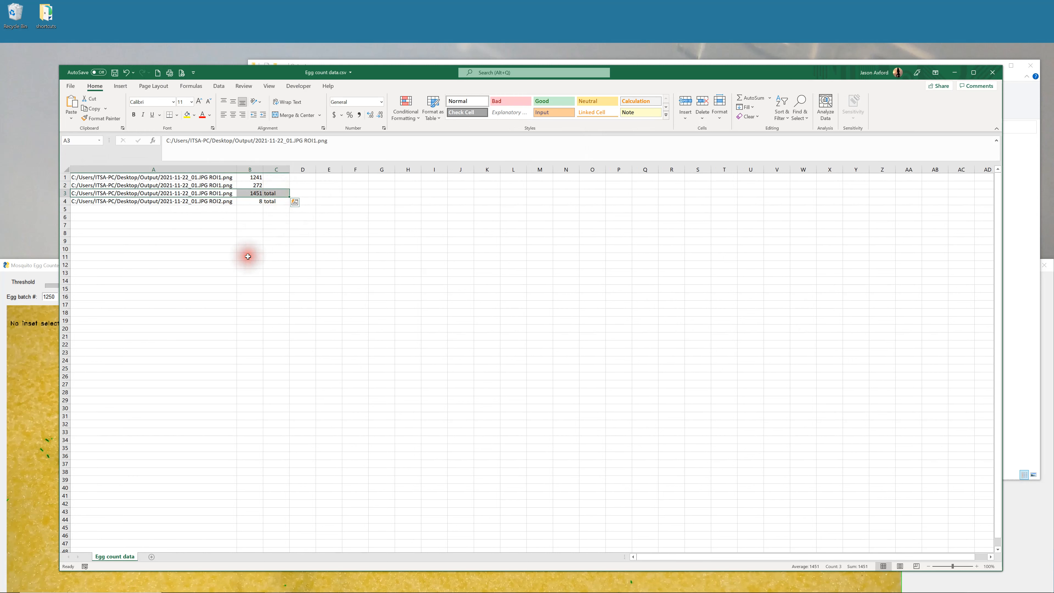
left_click(269, 249)
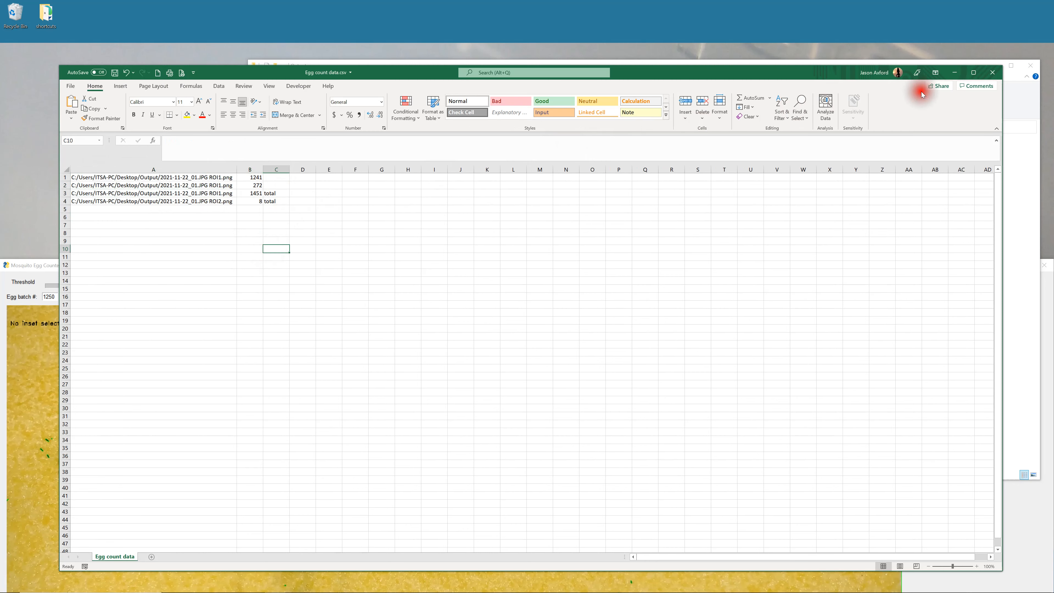
left_click(997, 75)
left_click(535, 309)
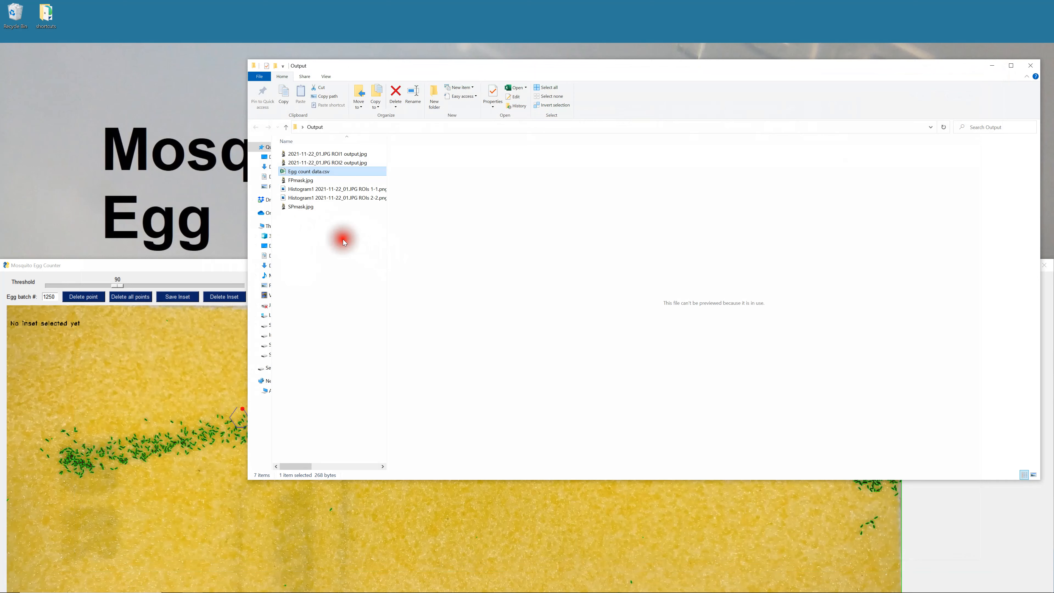
Preview the ROI1 histogram in a maximized Output folder window, examine its peaks, and close the folder
left_click(347, 190)
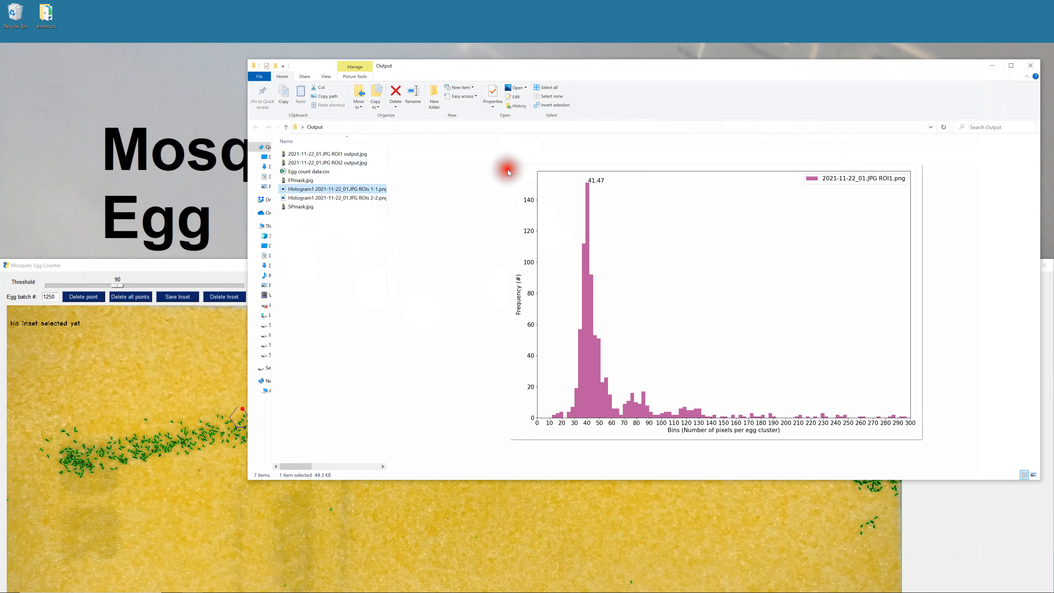
double_click(589, 63)
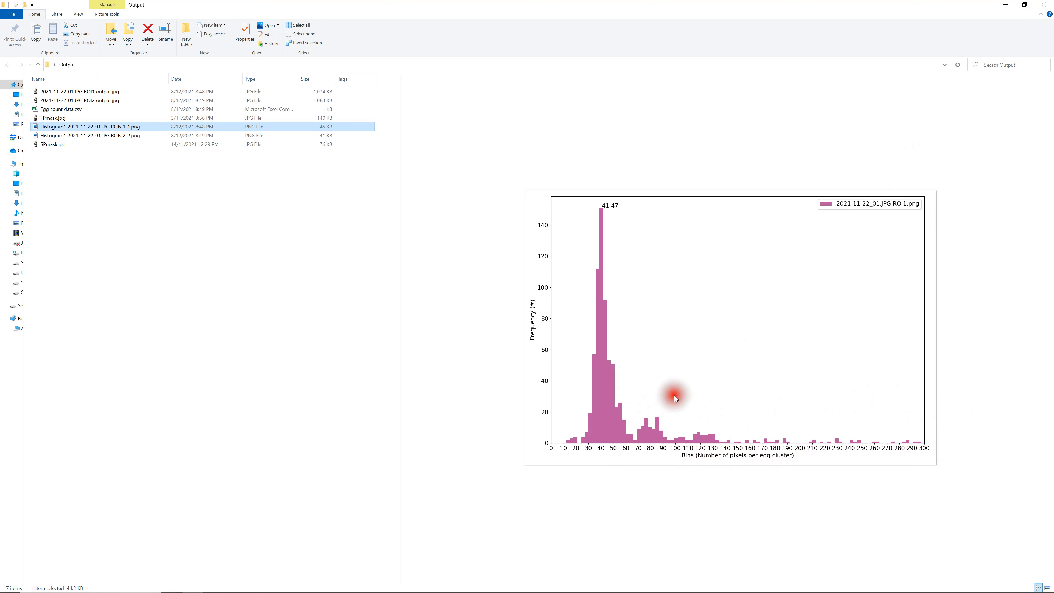
left_click(1044, 4)
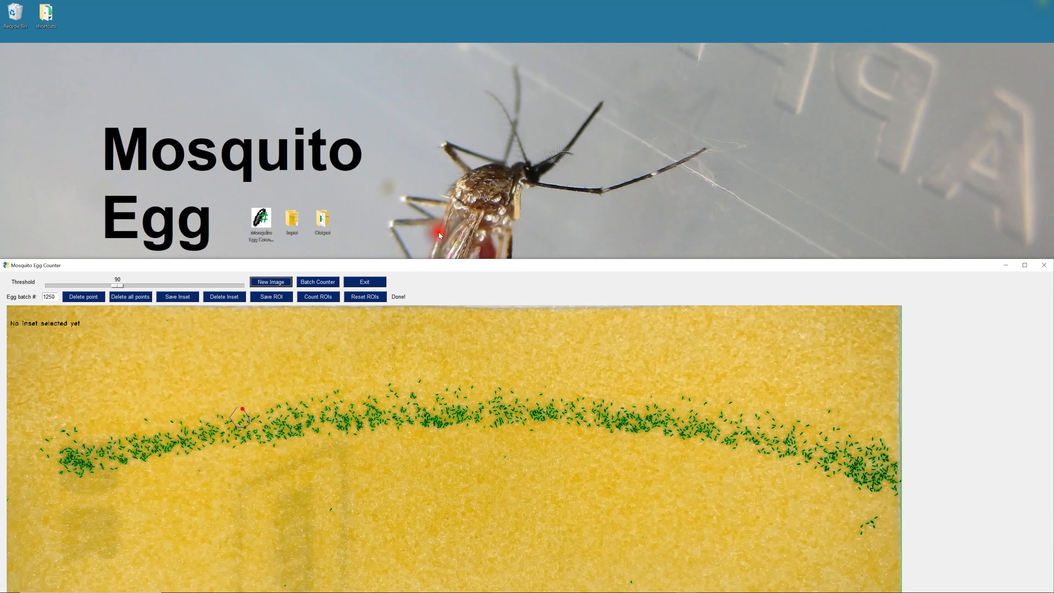
Open the Batch Counter and choose the Desktop's Input folder as the image path
left_click_drag(399, 266, 395, 155)
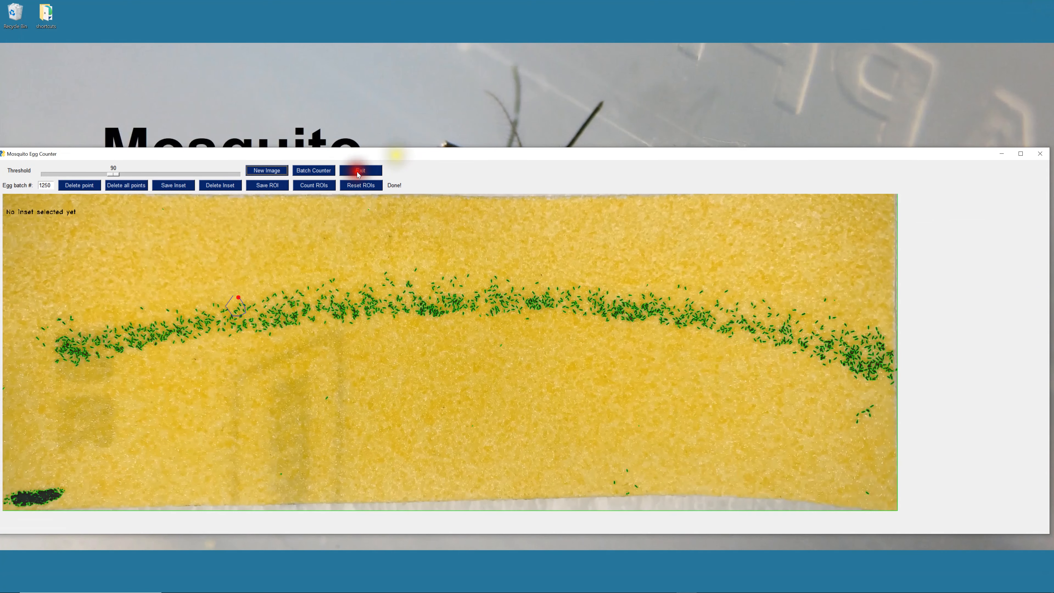
left_click(316, 170)
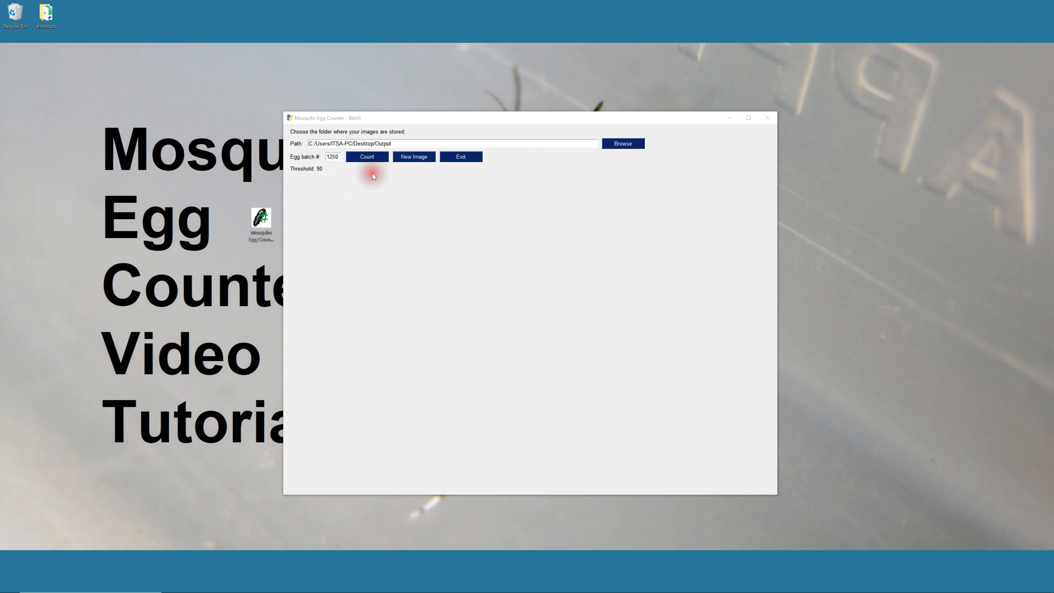
left_click_drag(400, 118, 515, 108)
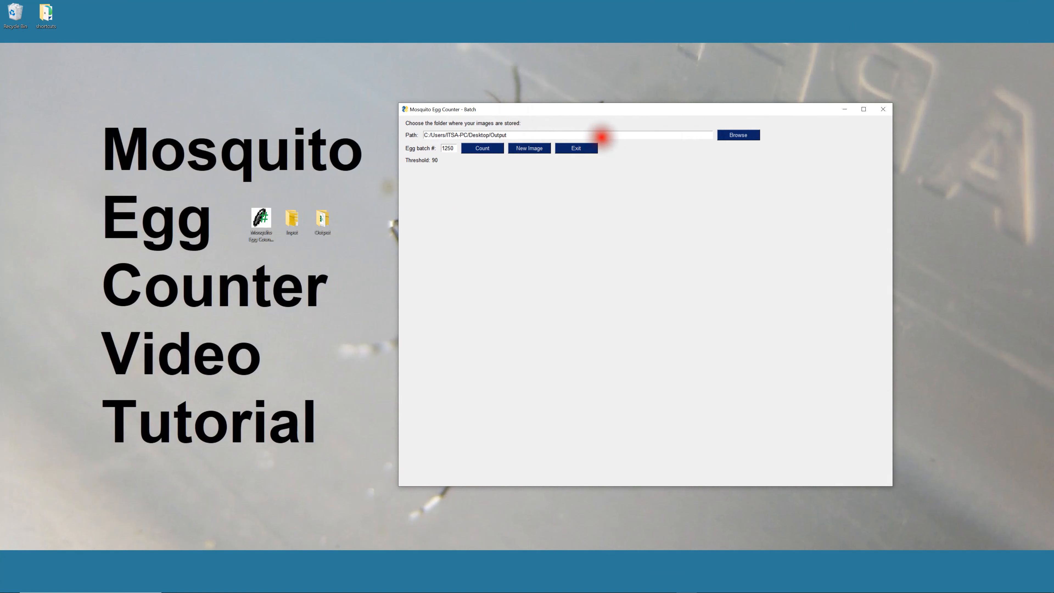
left_click(738, 136)
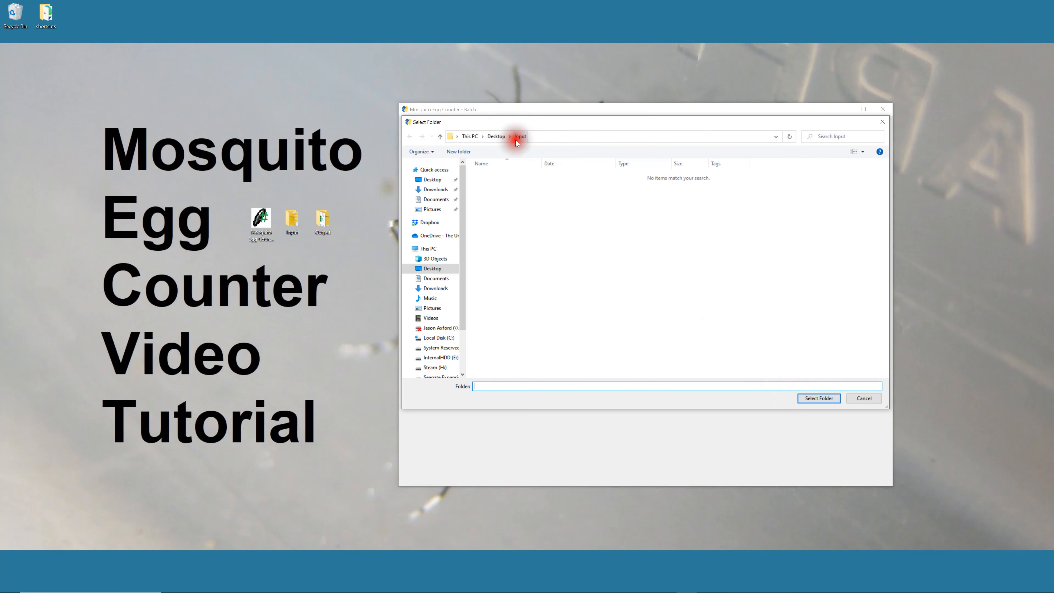
left_click(816, 398)
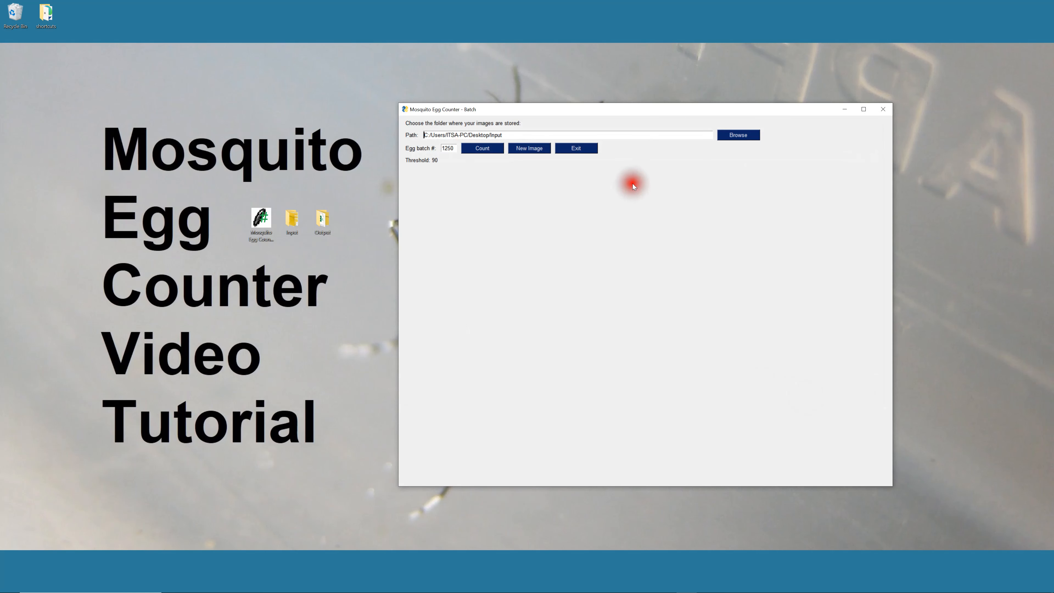
Open the Output folder and compare the previews of the mask images FPmask.jpg and SPmask.jpg
double_click(319, 222)
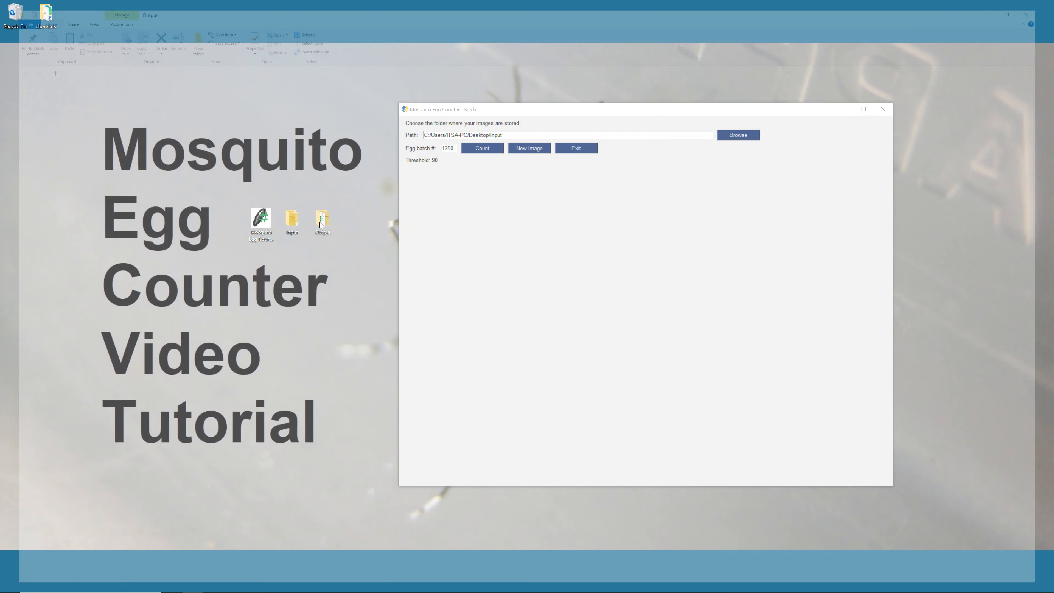
left_click(63, 145)
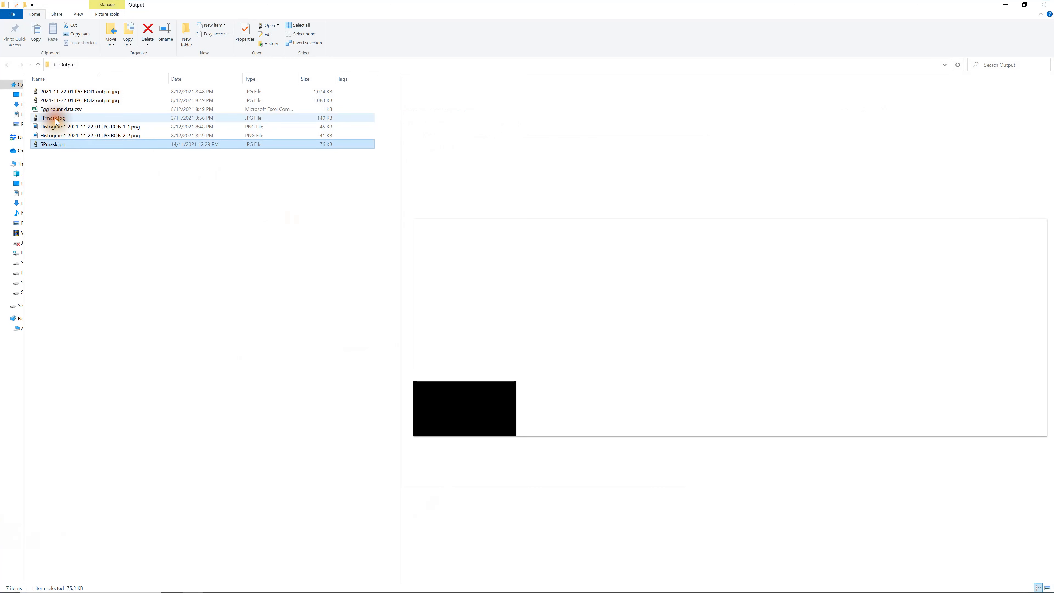
left_click(57, 119, "ctrl")
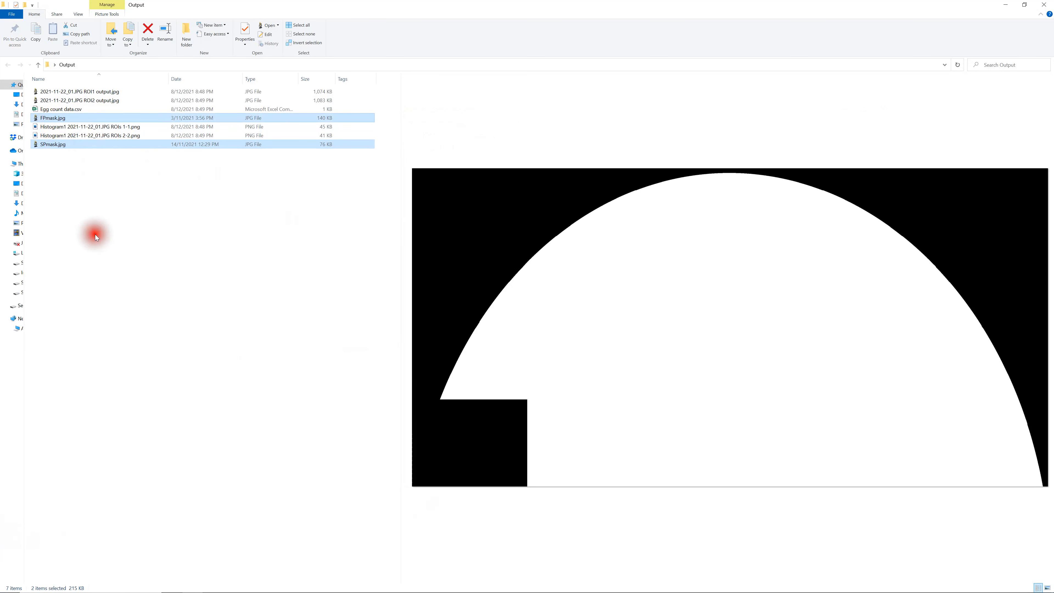
left_click(52, 119)
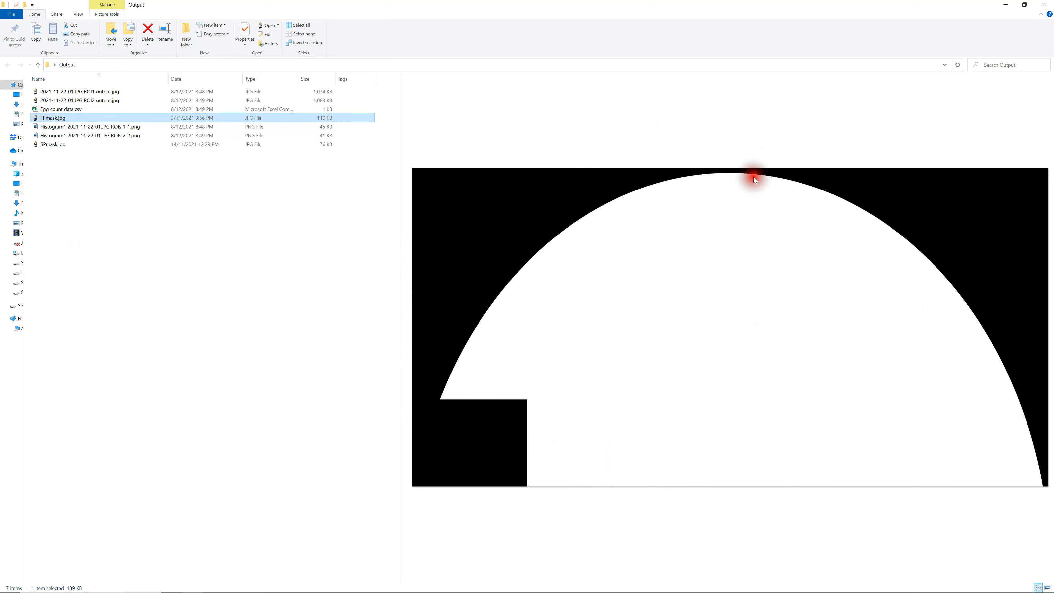
left_click(73, 147)
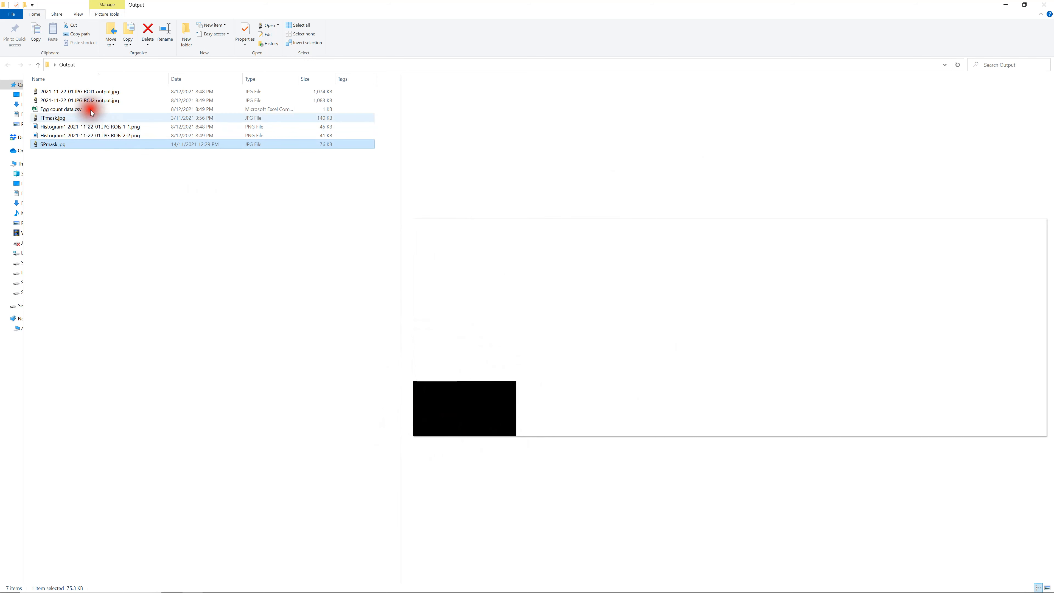
left_click(62, 118)
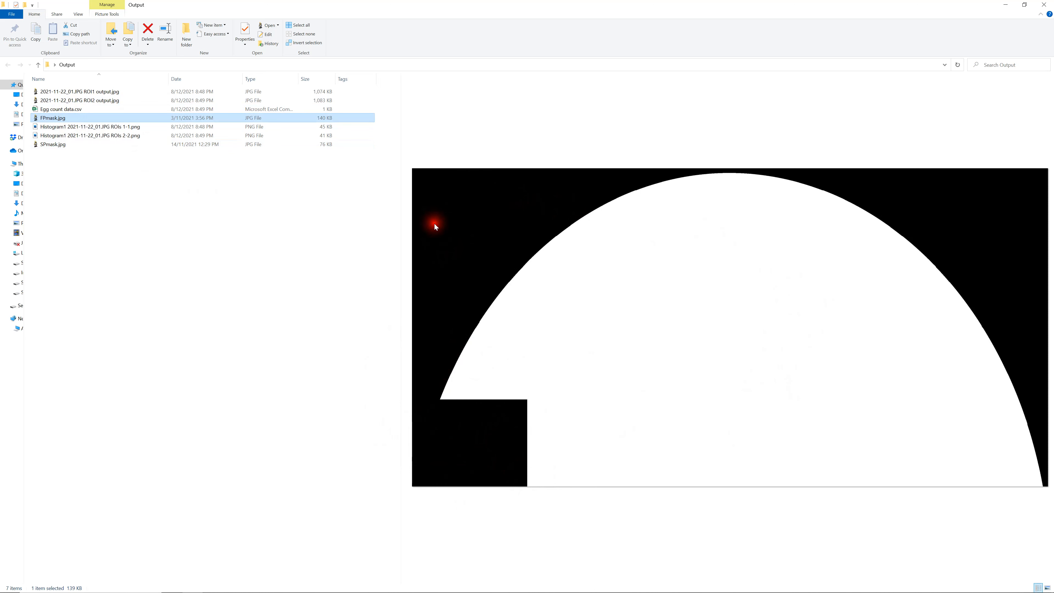
left_click(49, 144, "ctrl")
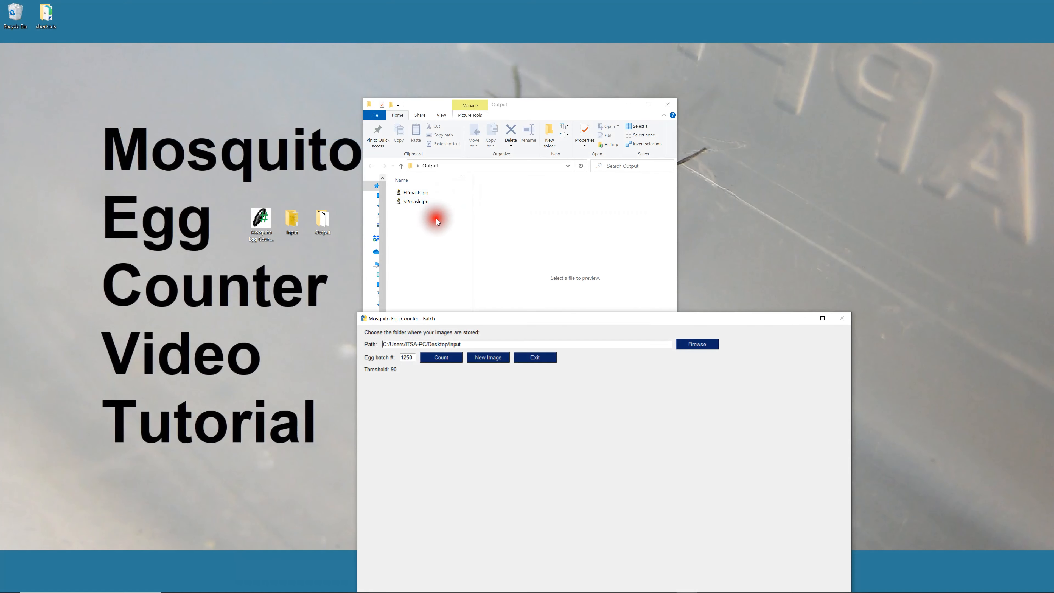
Rename FPmask.jpg in the Output folder to FPmask1.jpg
left_click(416, 193)
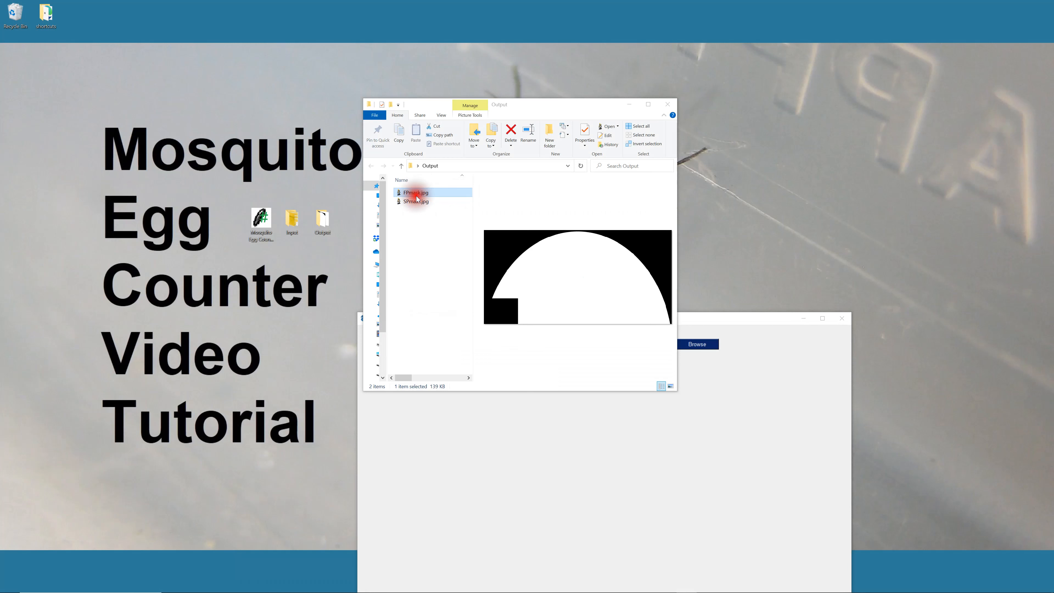
left_click(419, 194)
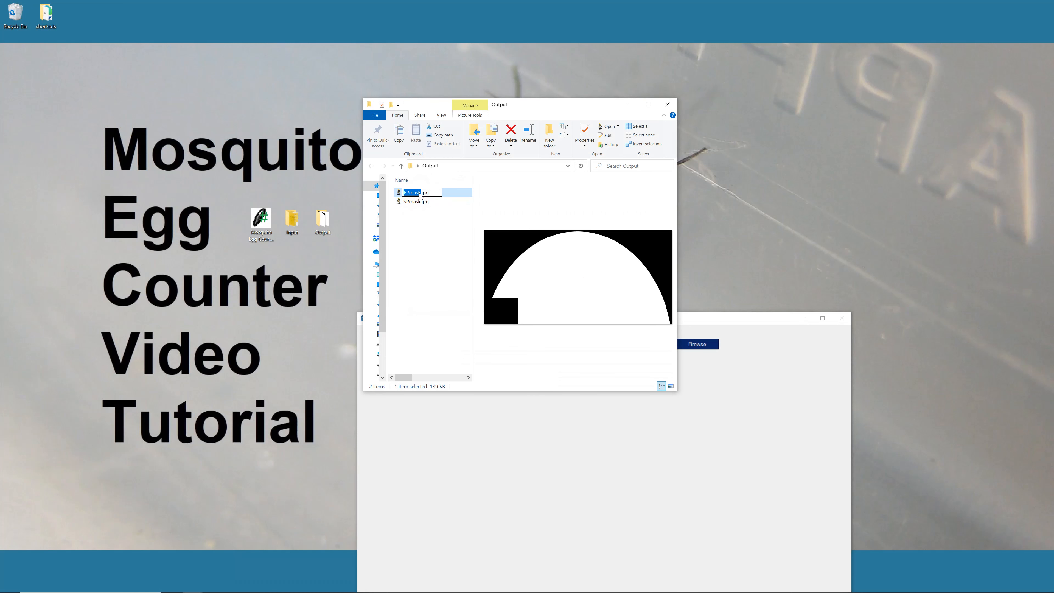
left_click(394, 231)
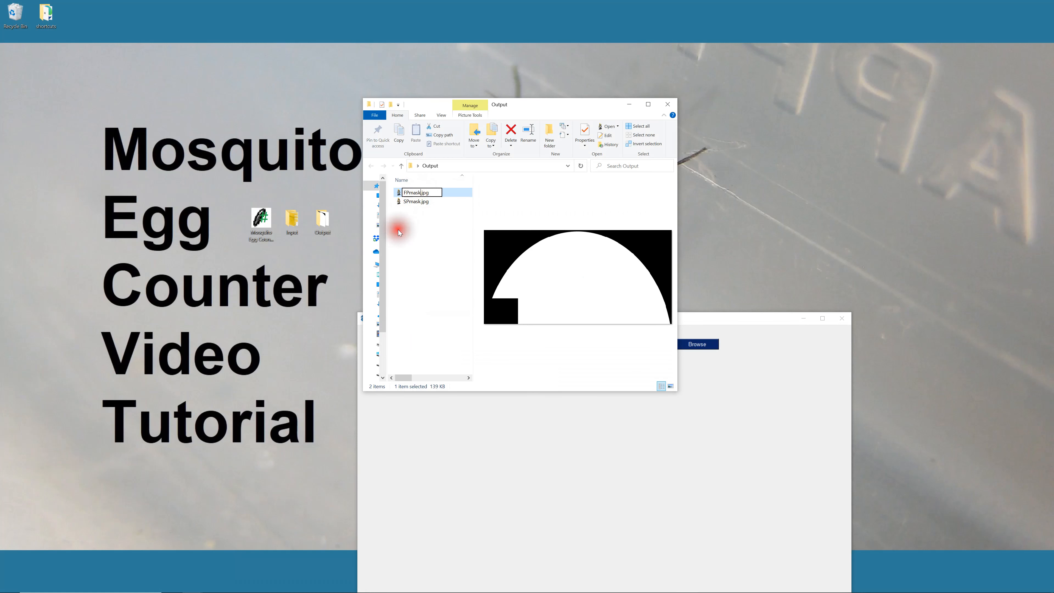
left_click(418, 192)
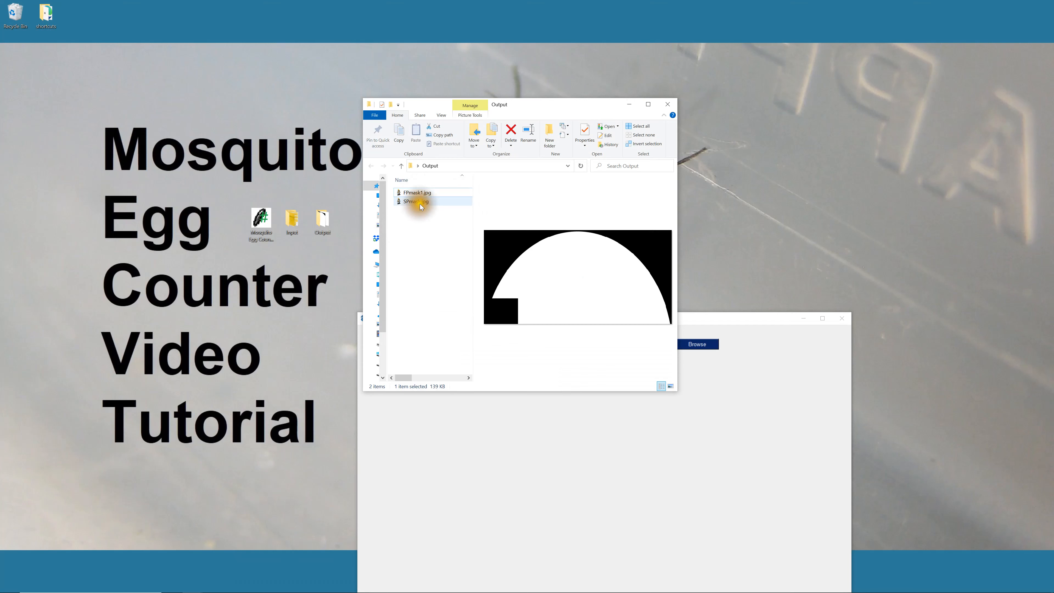
left_click(435, 306)
Try to batch count the eggs in the Input folder's images with the renamed filter paper mask, and dismiss the error
left_click(489, 419)
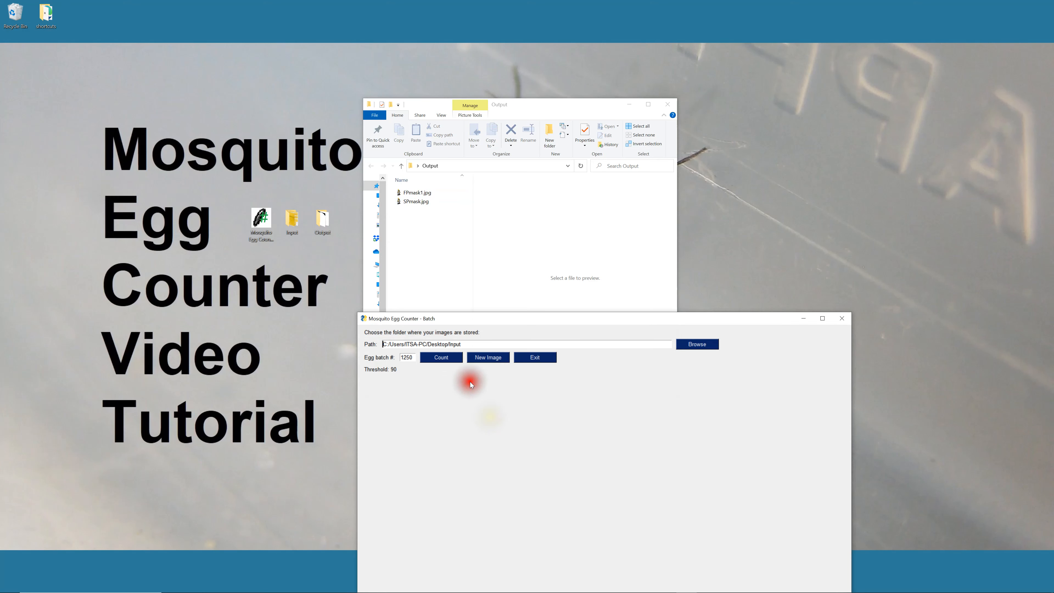
left_click(440, 358)
left_click_drag(405, 294, 410, 397)
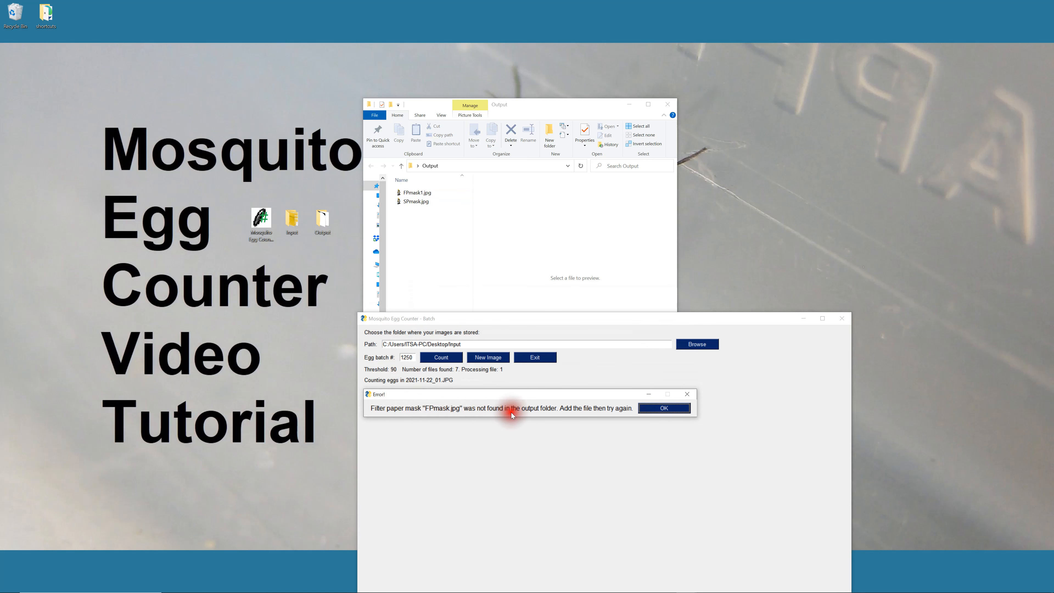
left_click(657, 409)
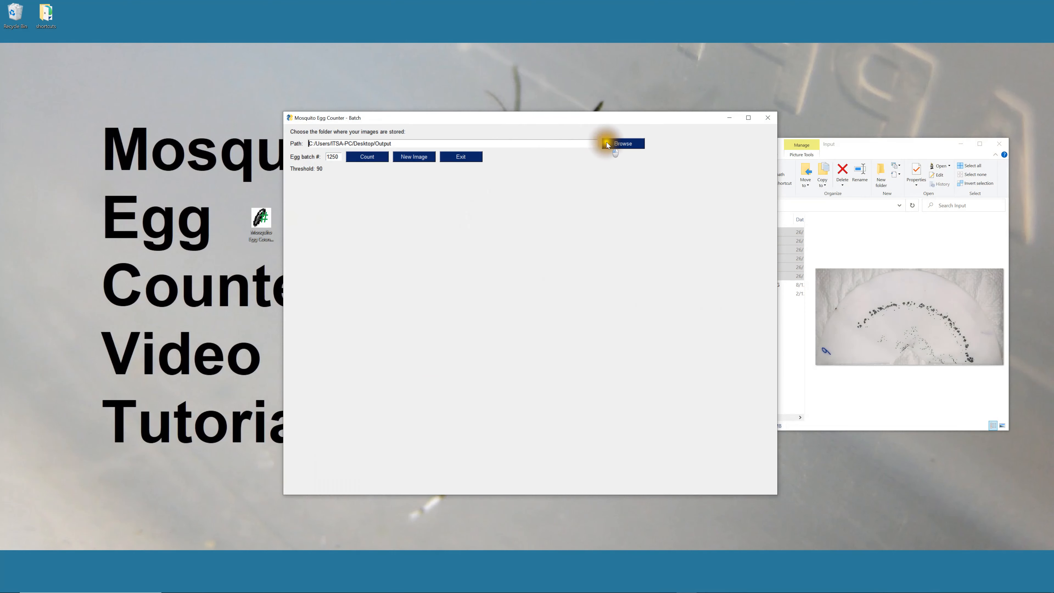
Set the batch counter's image path to the Desktop's Input folder and bring the Input folder window forward
left_click(606, 144)
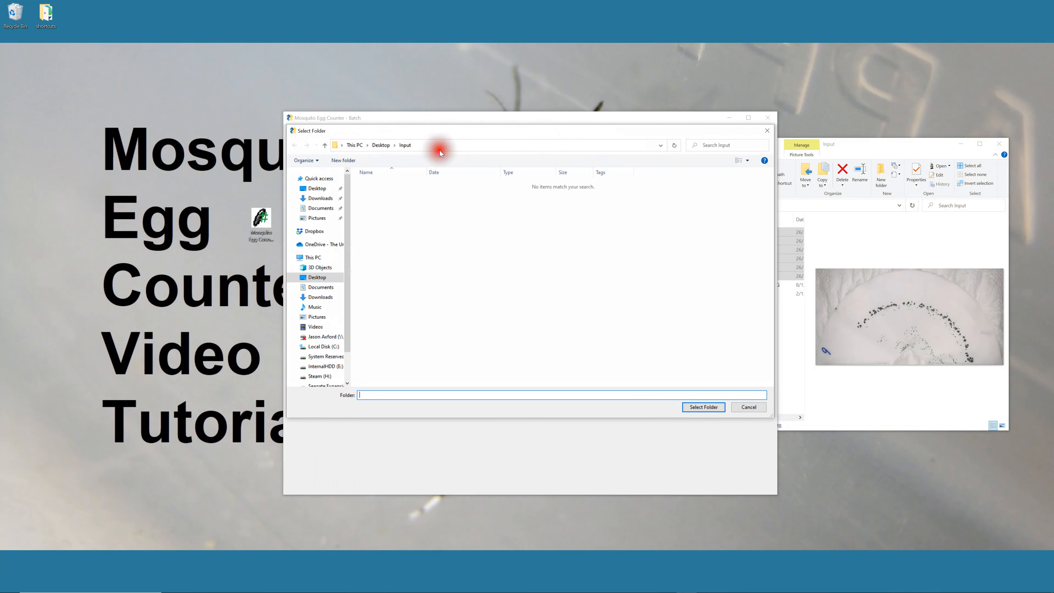
left_click(689, 405)
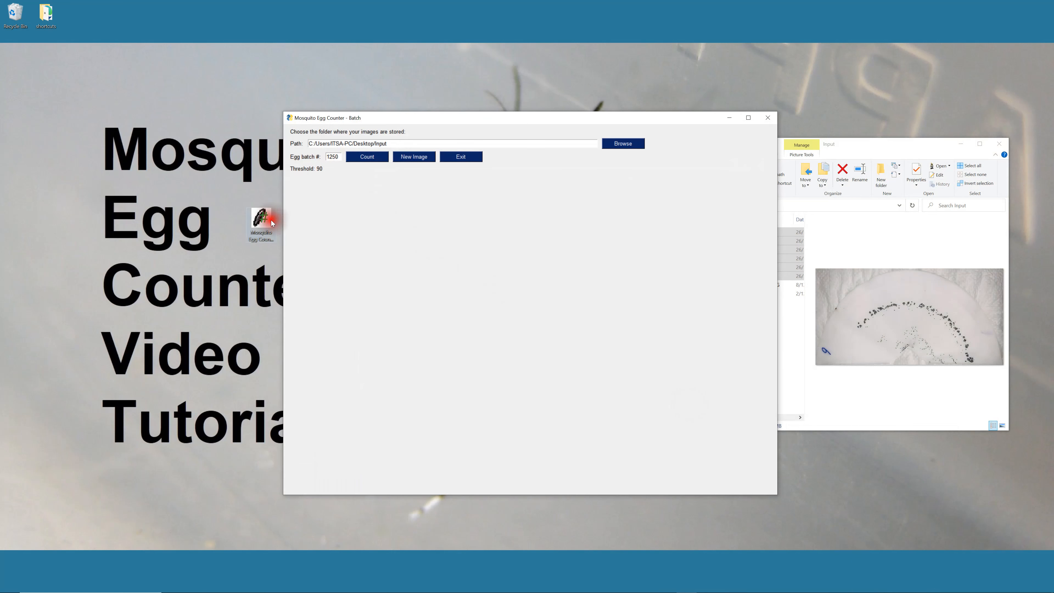
left_click_drag(330, 119, 382, 118)
left_click(879, 243)
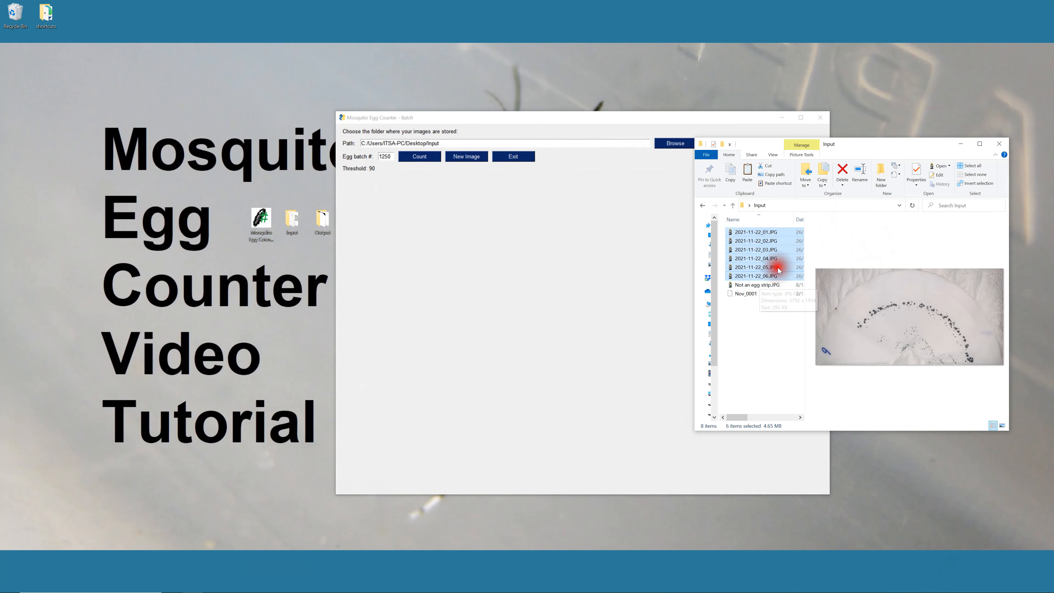
Return to the batch counter and start counting the Input images with an egg batch number of 1250
left_click(440, 208)
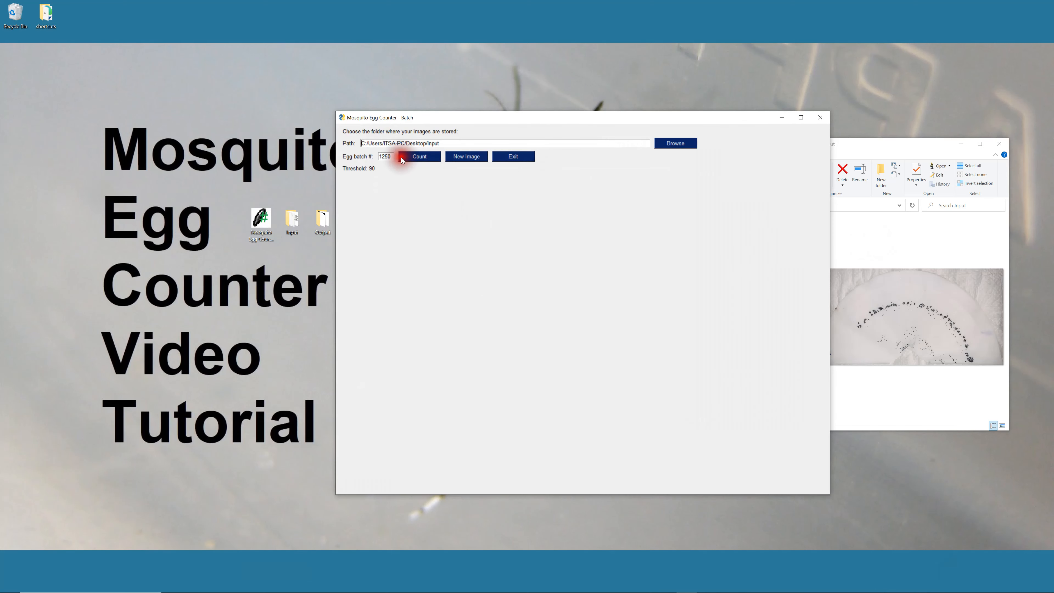
left_click_drag(390, 157, 362, 154)
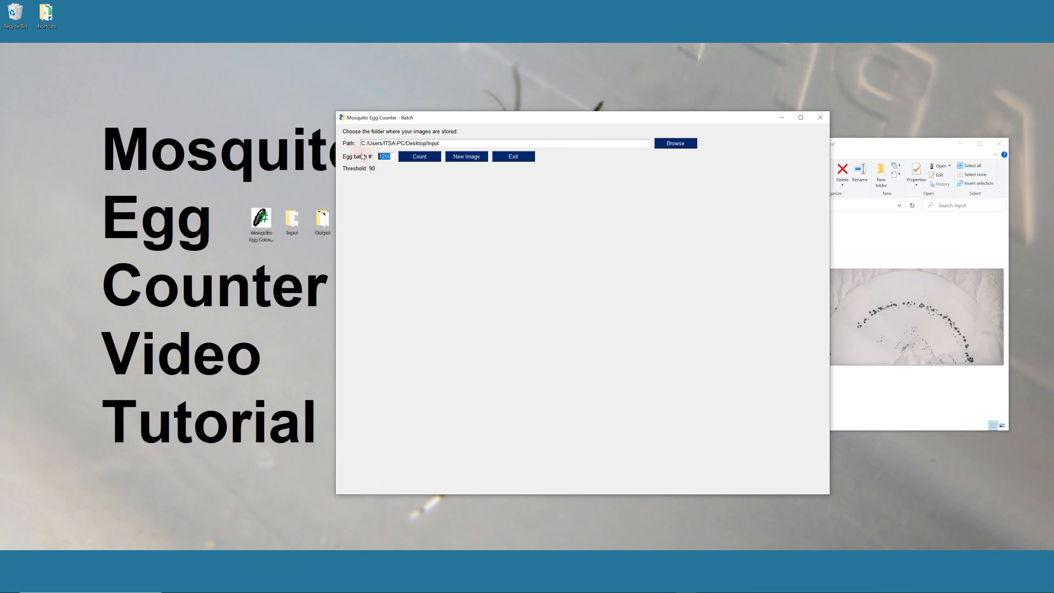
left_click(418, 158)
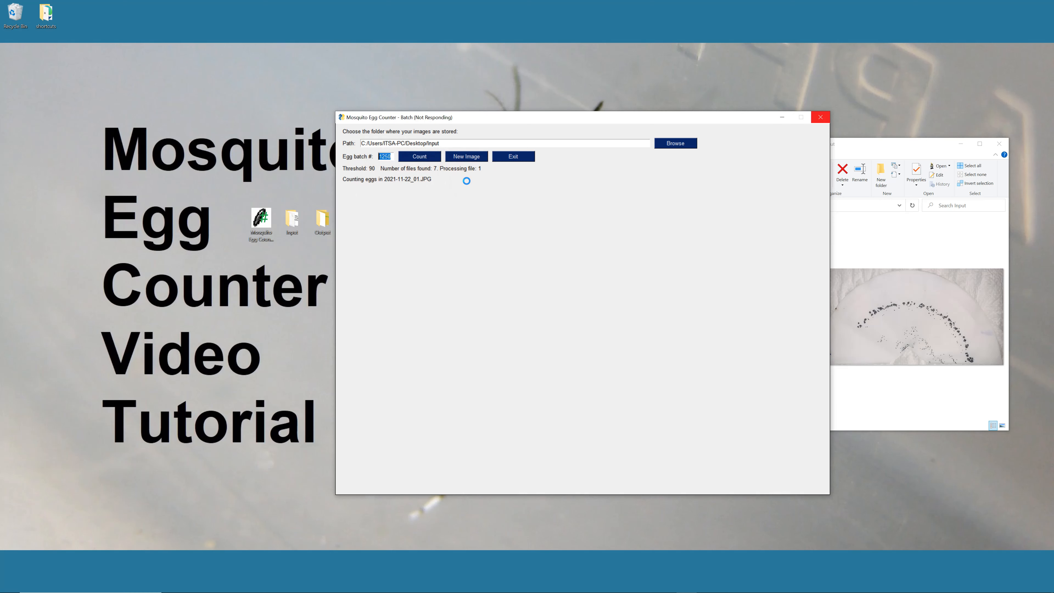
Switch the file window to the Output folder and preview the 2021-11-22_01, _02 and _03 output images during the batch count
left_click(865, 231)
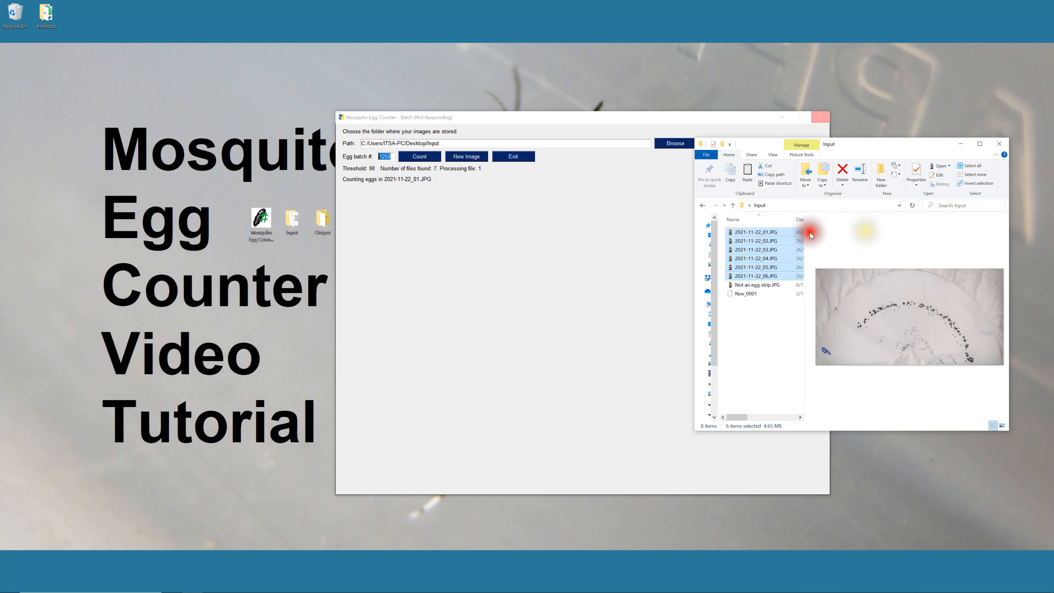
left_click(749, 205)
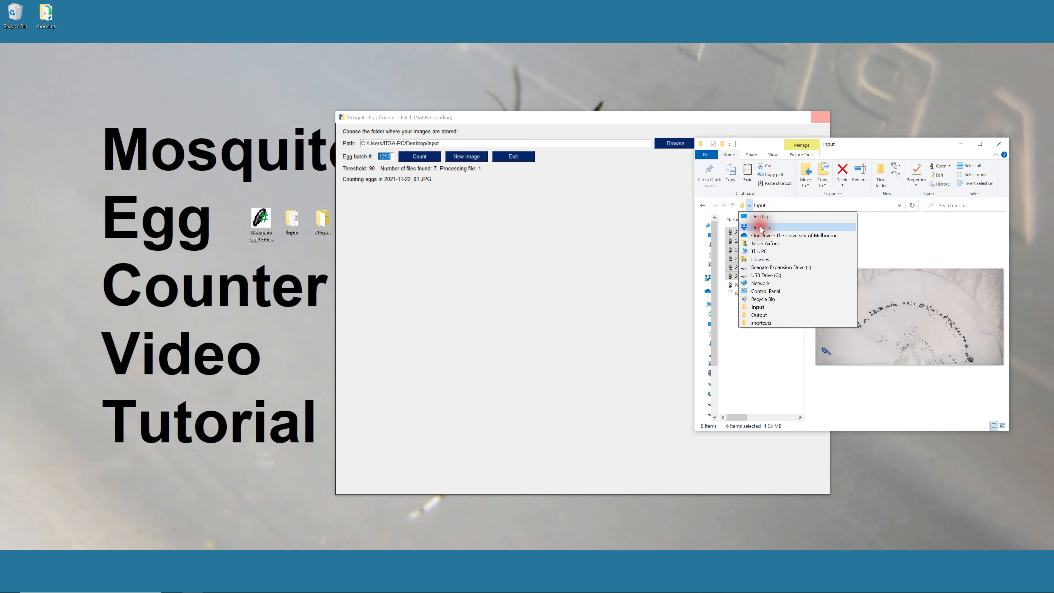
left_click(758, 315)
left_click(764, 233)
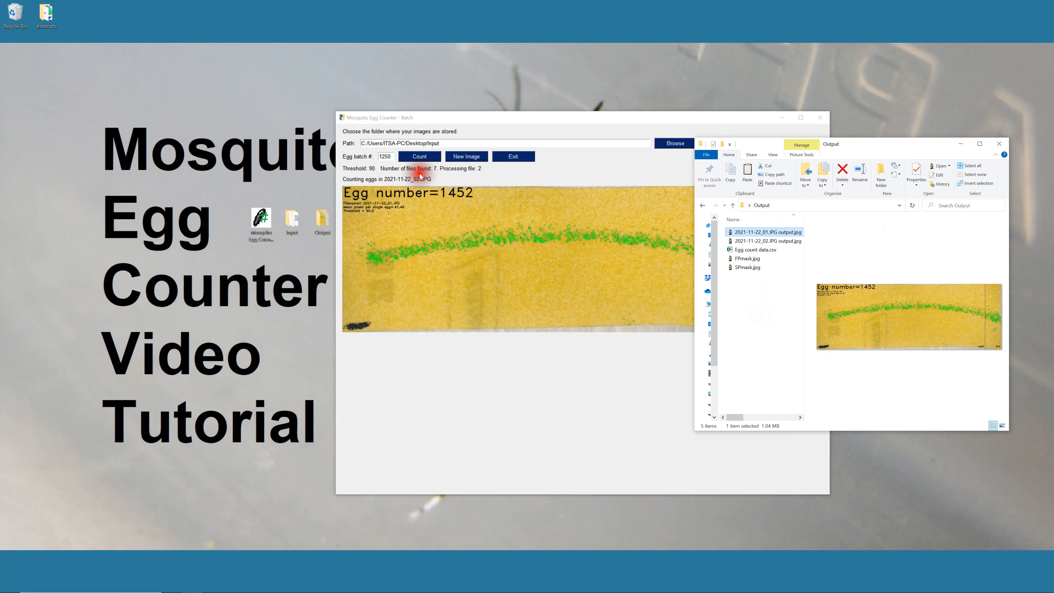
left_click(754, 249)
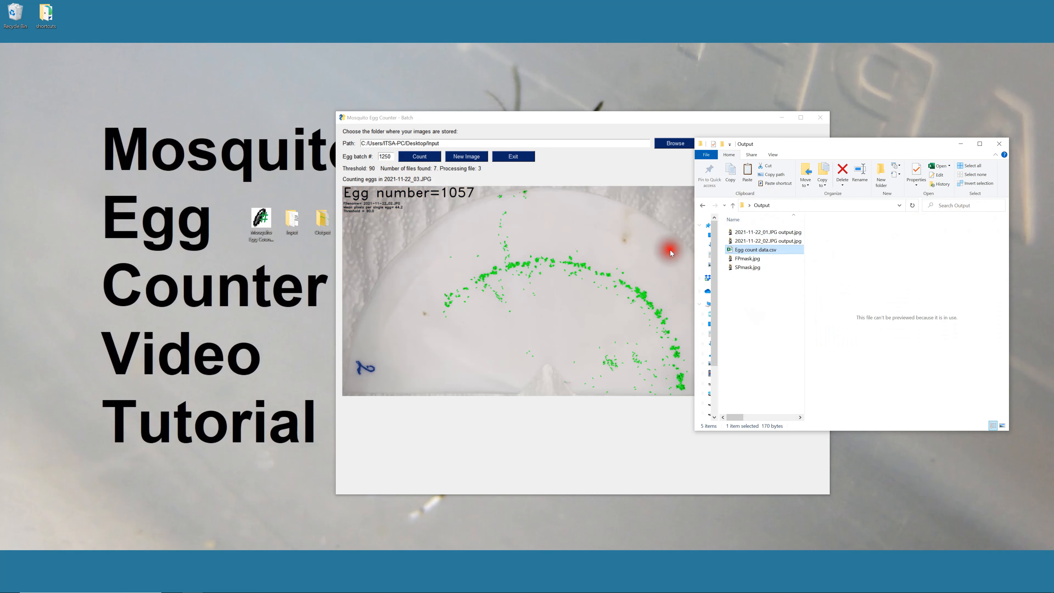
left_click(756, 241)
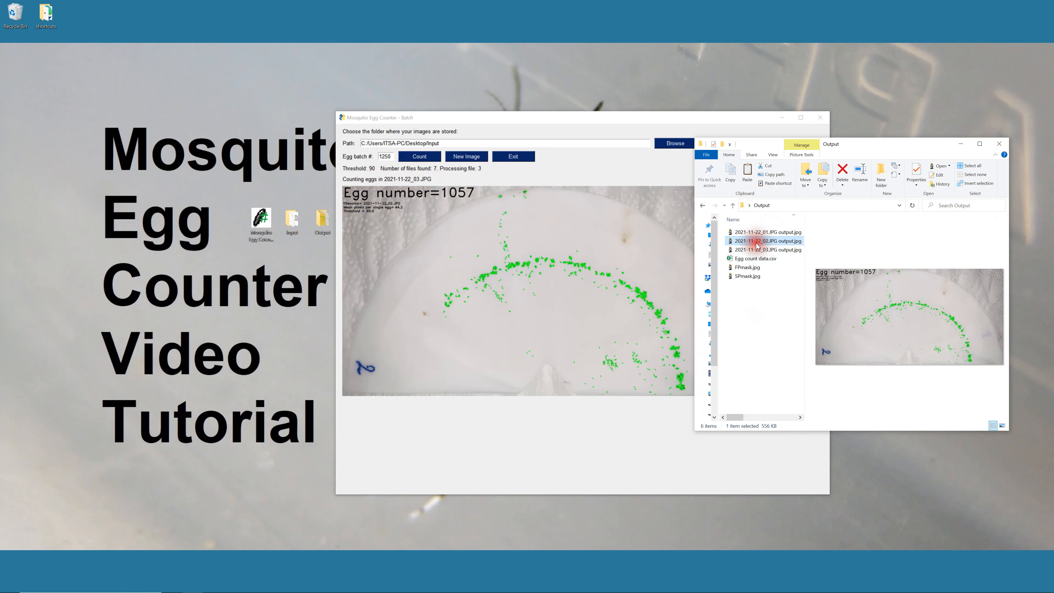
left_click(768, 249)
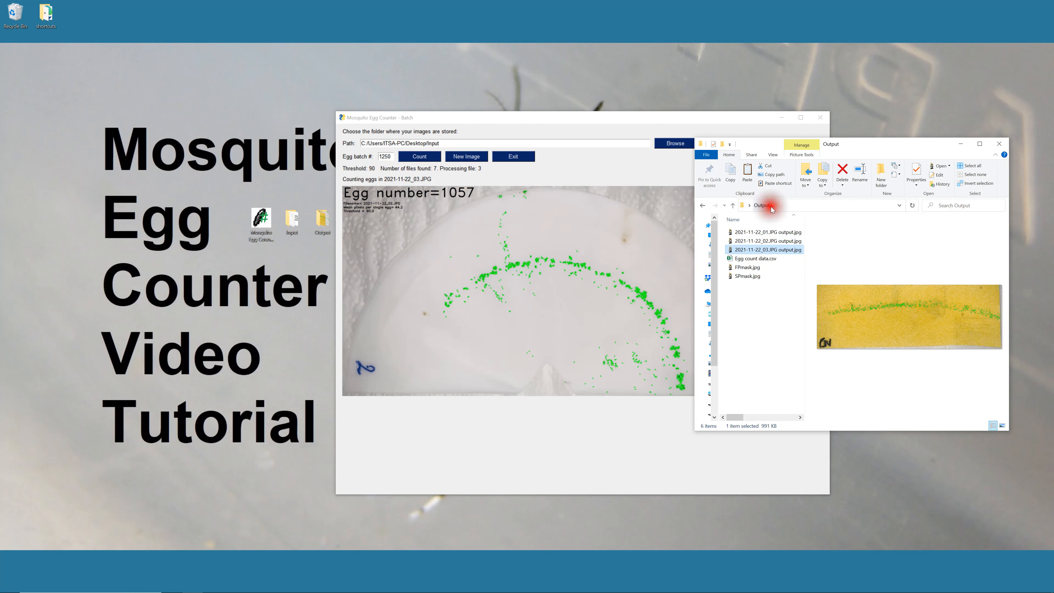
left_click(749, 203)
left_click(749, 204)
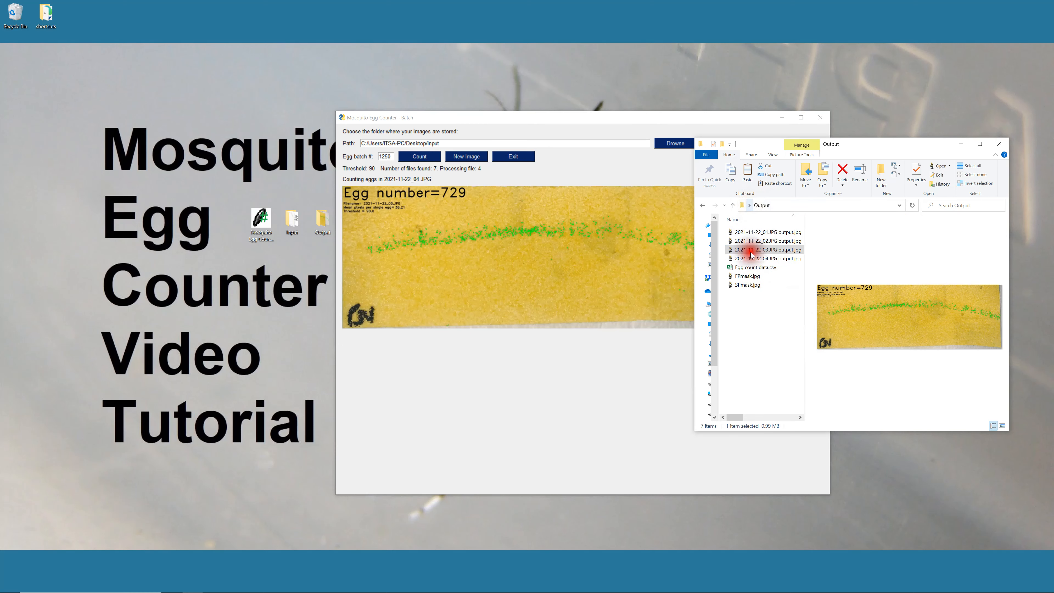
Preview the 2021-11-22_04, _05 and _06 output images and the Not an egg strip output image in the Output folder
left_click(757, 322)
left_click(757, 259)
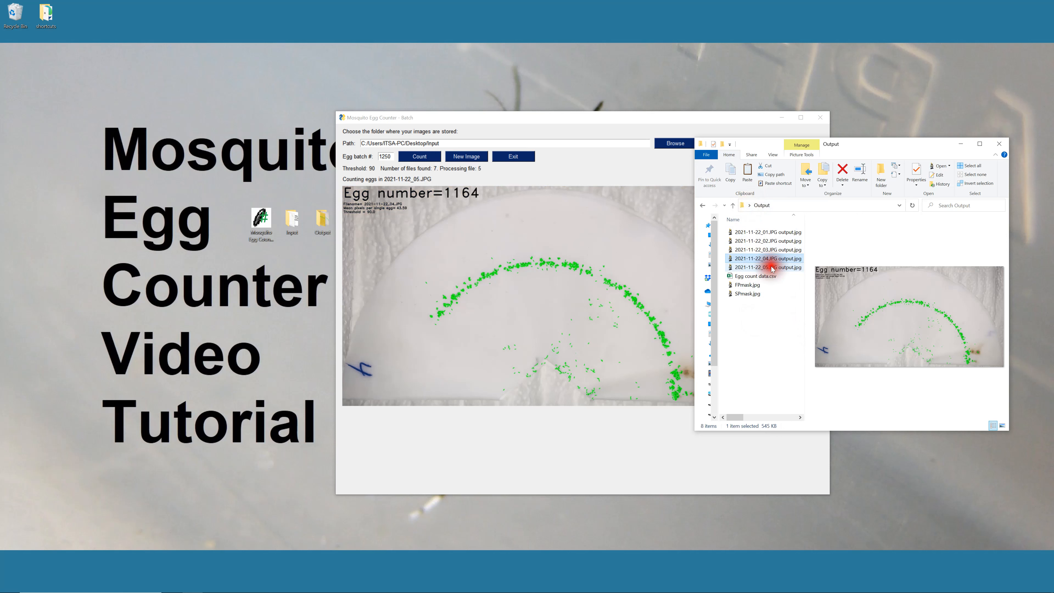
left_click(773, 264)
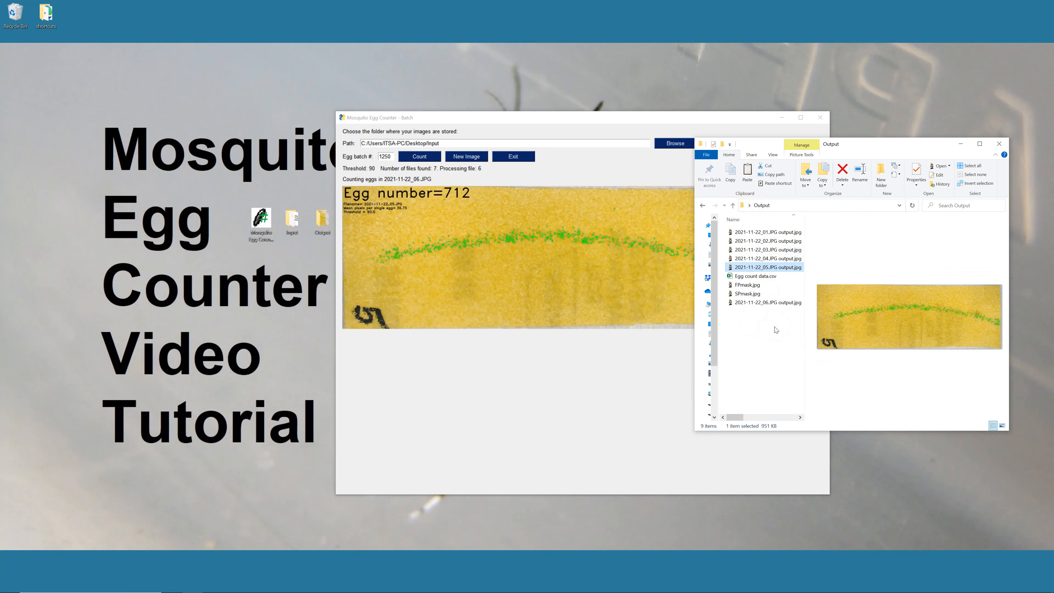
left_click(777, 277)
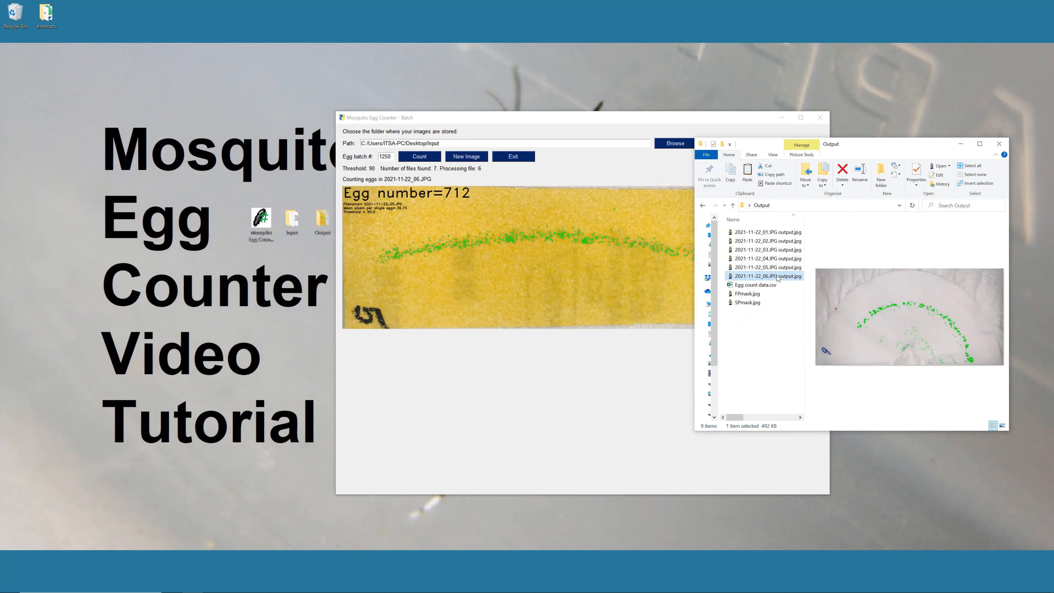
left_click(776, 275)
left_click(902, 336)
left_click(884, 329)
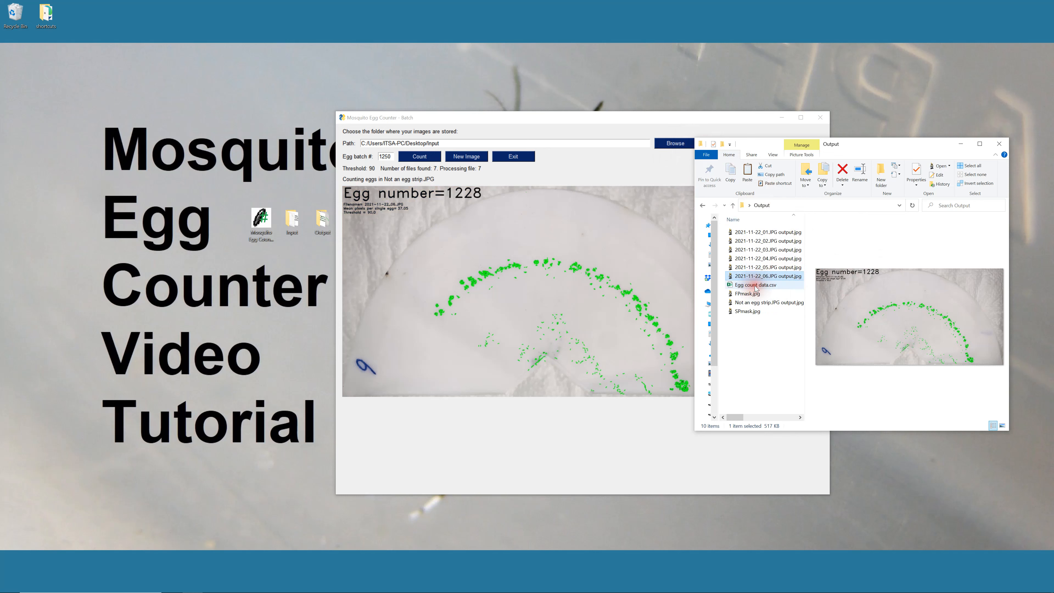
left_click(768, 303)
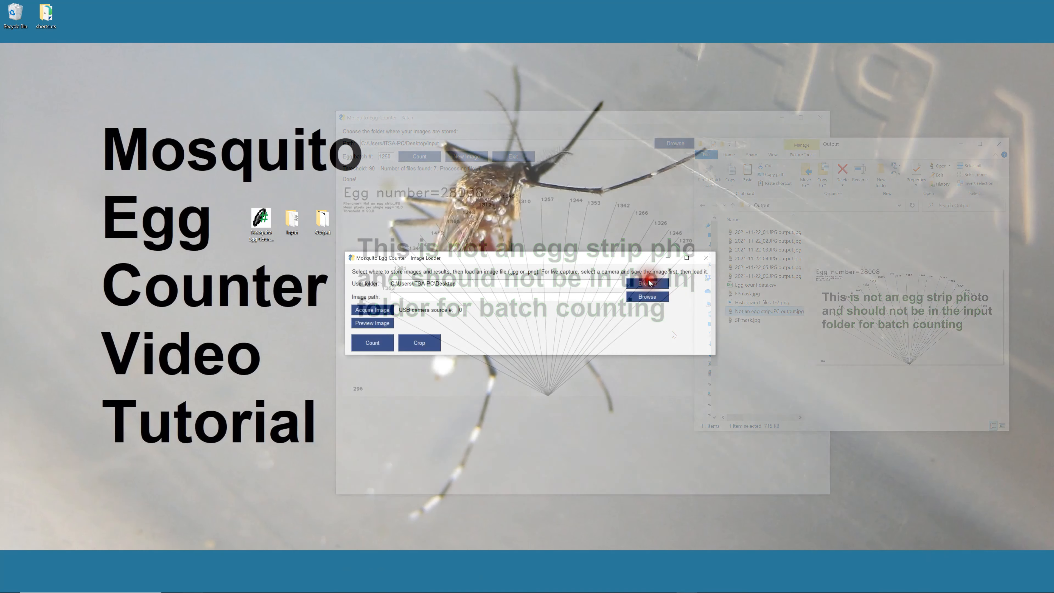
Set the Image Loader's user folder to the Desktop's Output folder
left_click(647, 284)
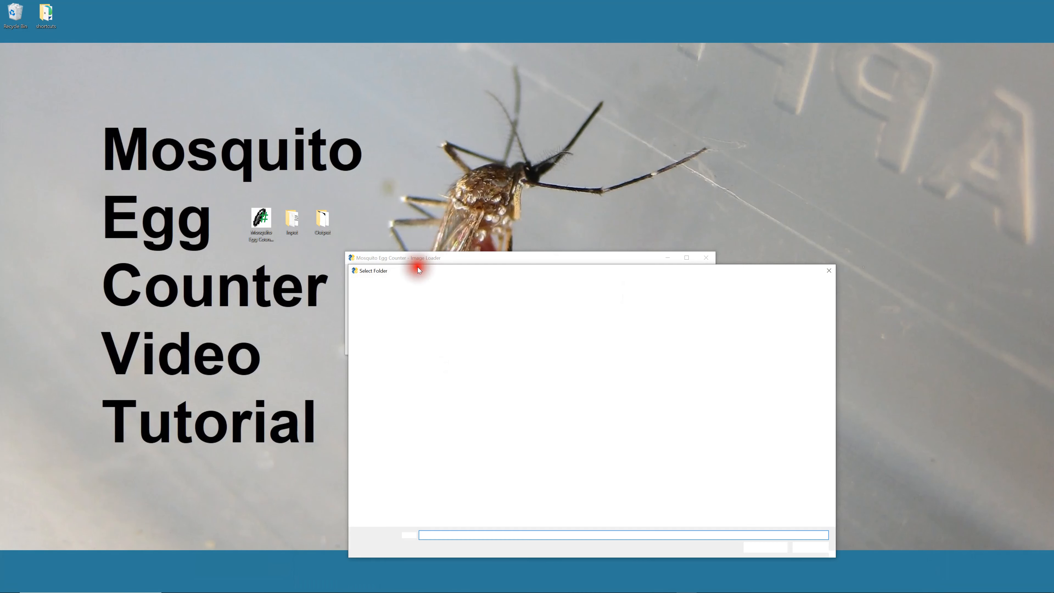
left_click(448, 291)
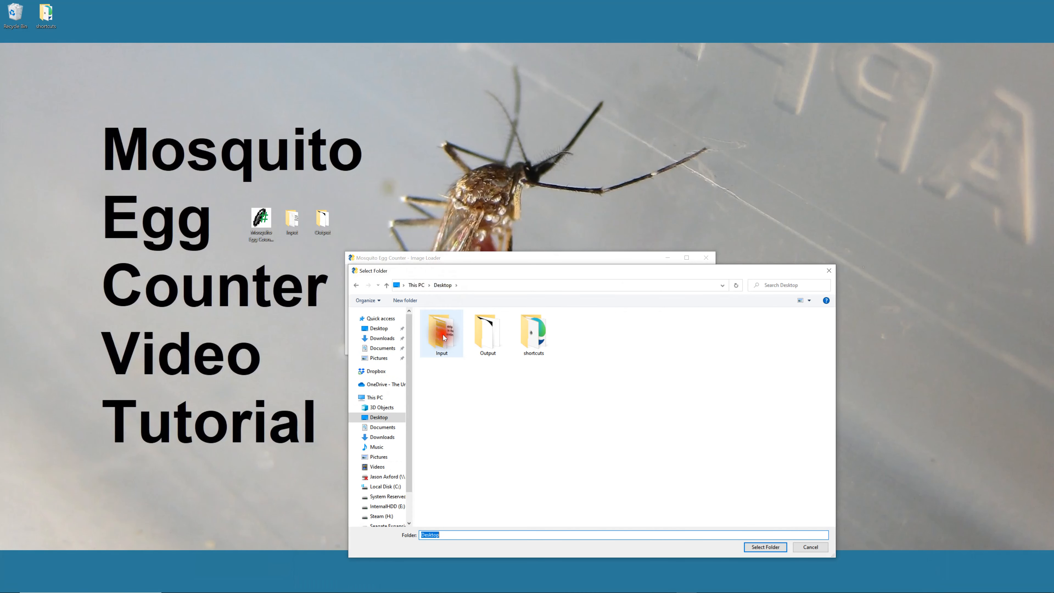
double_click(473, 336)
left_click(765, 546)
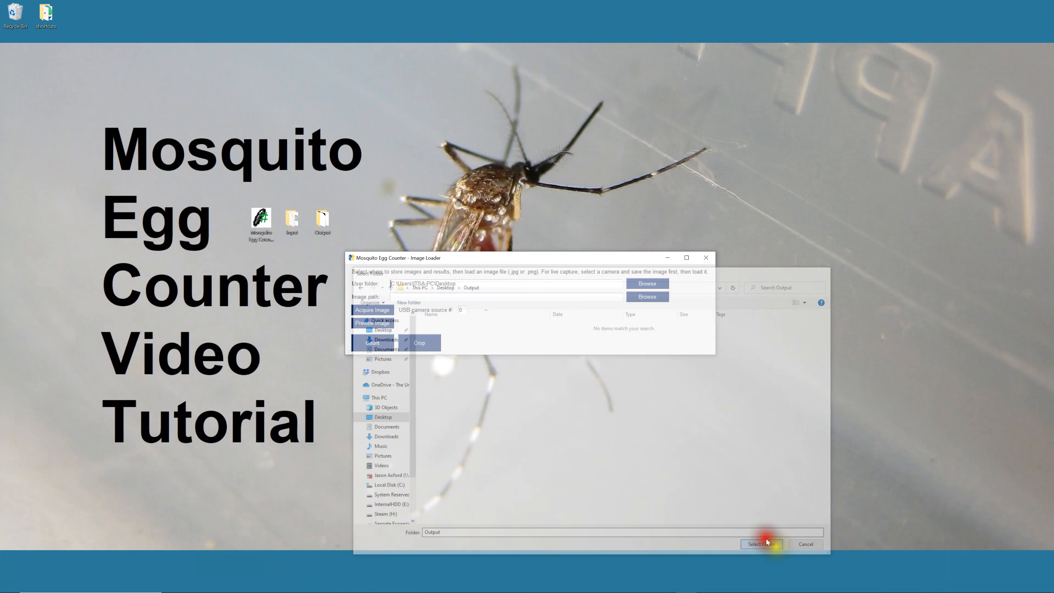
Load Nov_0001.JPG from the Desktop's Input folder, preview it and move the Image Loader window higher on the screen
left_click(637, 298)
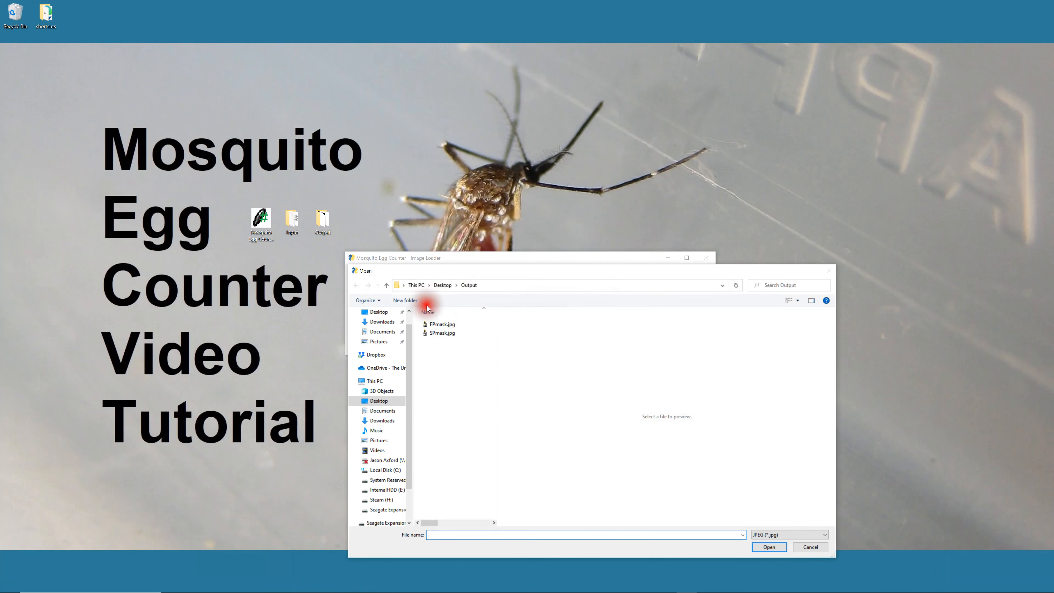
left_click(441, 286)
double_click(440, 329)
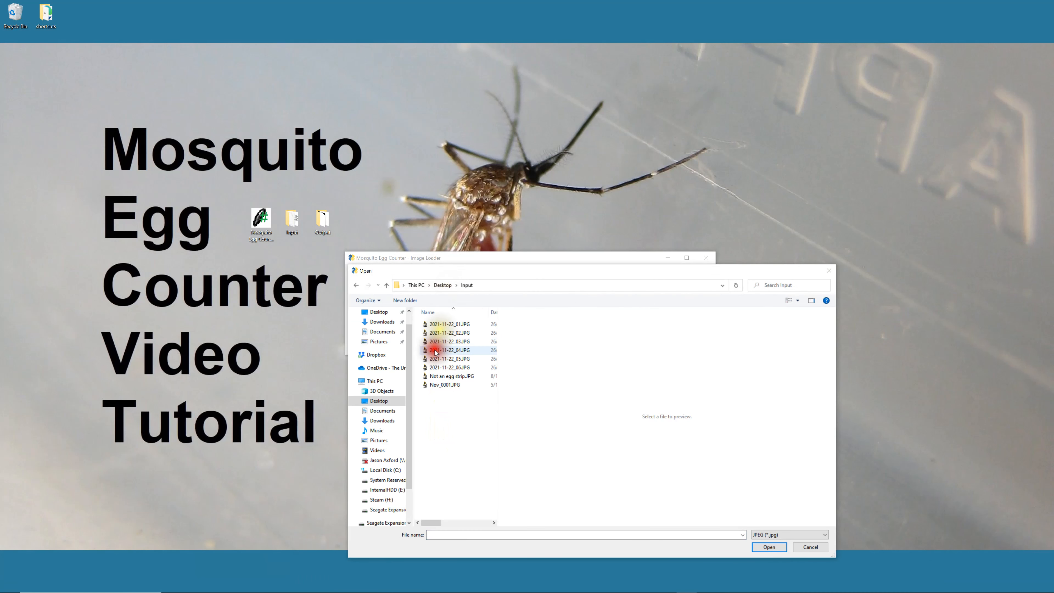
double_click(444, 385)
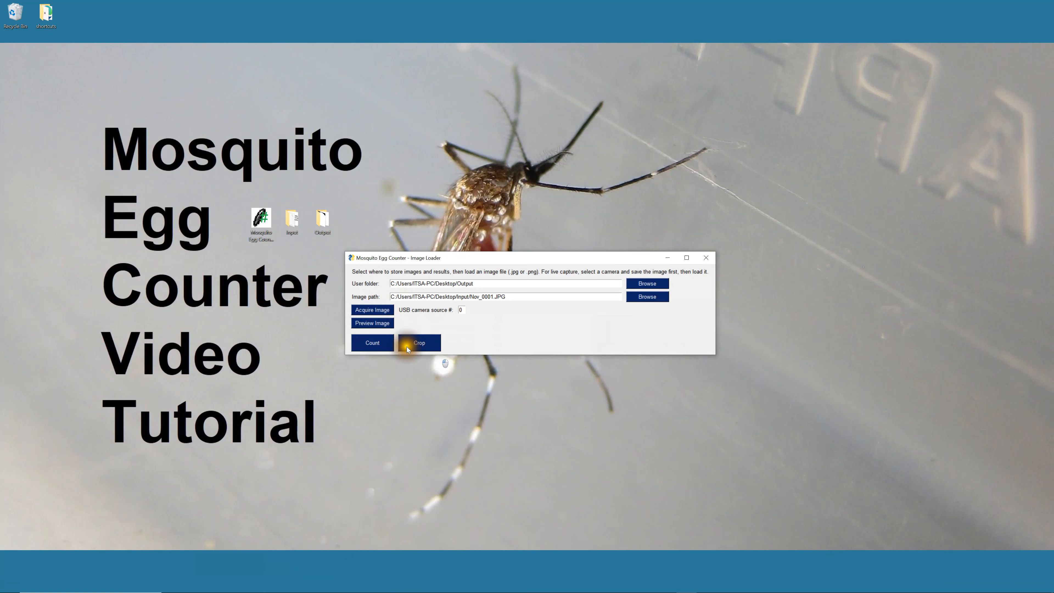
left_click(374, 324)
left_click_drag(427, 259, 455, 114)
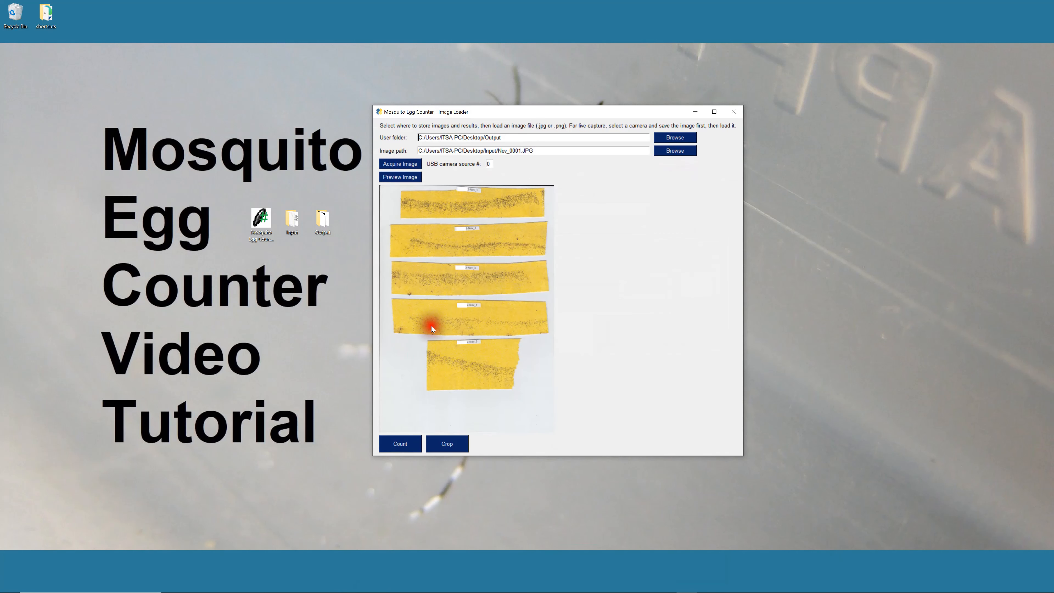
Open the scanned strips image in the cropper, enter the date 20211208 and preview the output filename
left_click(442, 444)
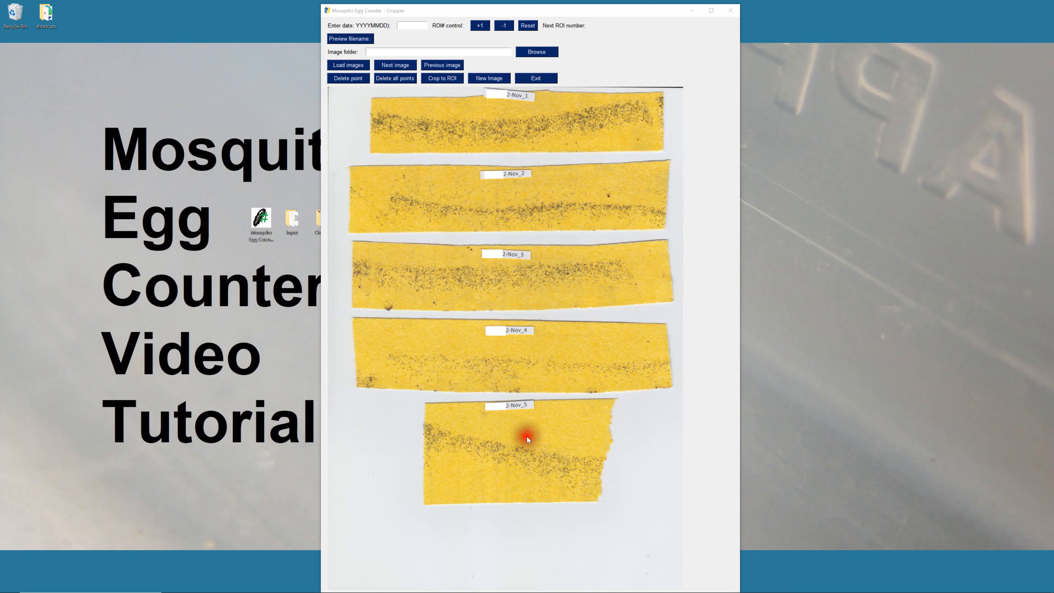
left_click(404, 26)
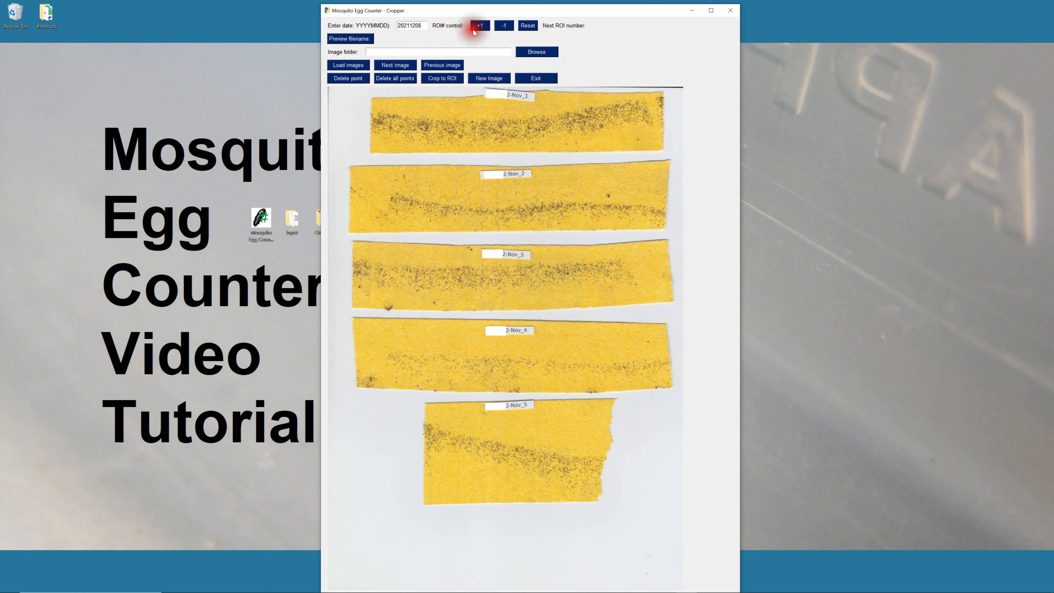
left_click(353, 39)
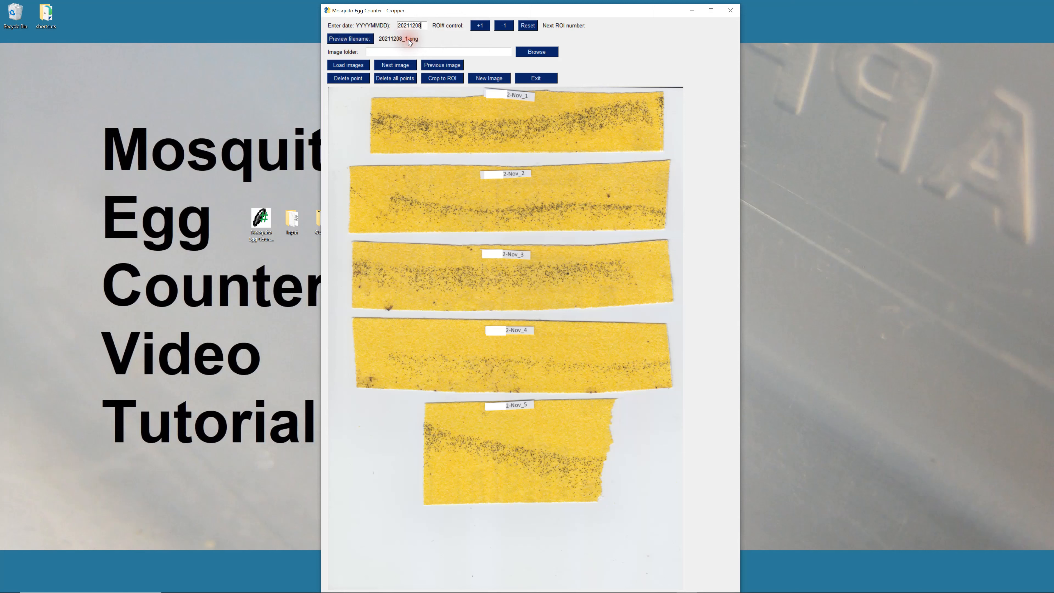
Try raising and lowering the cropper's next ROI number, and reset it to 1
left_click(484, 26)
left_click(485, 29)
left_click(485, 29)
left_click(485, 27)
left_click(500, 27)
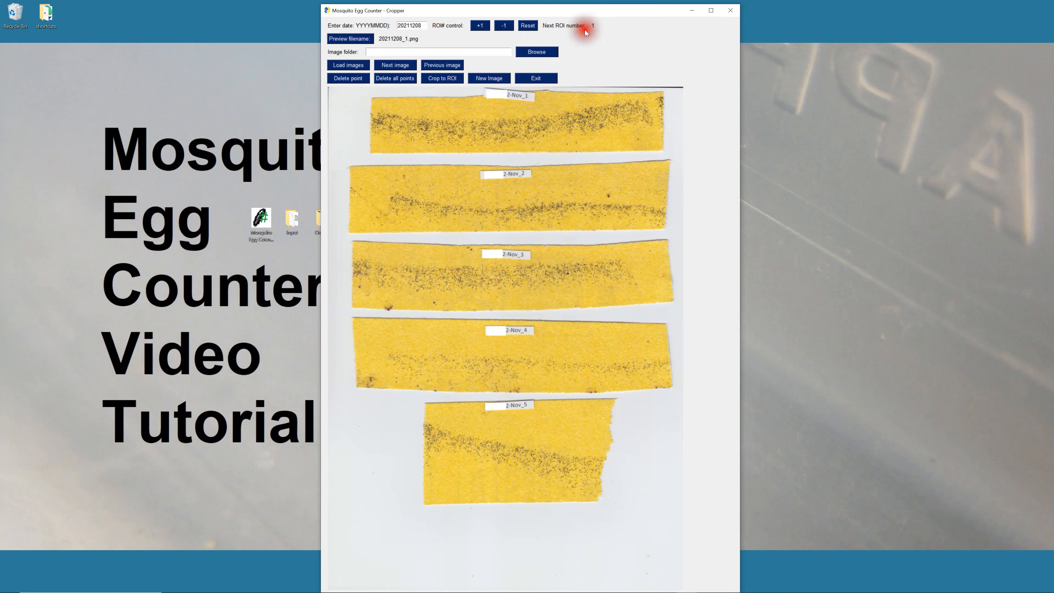
left_click(532, 23)
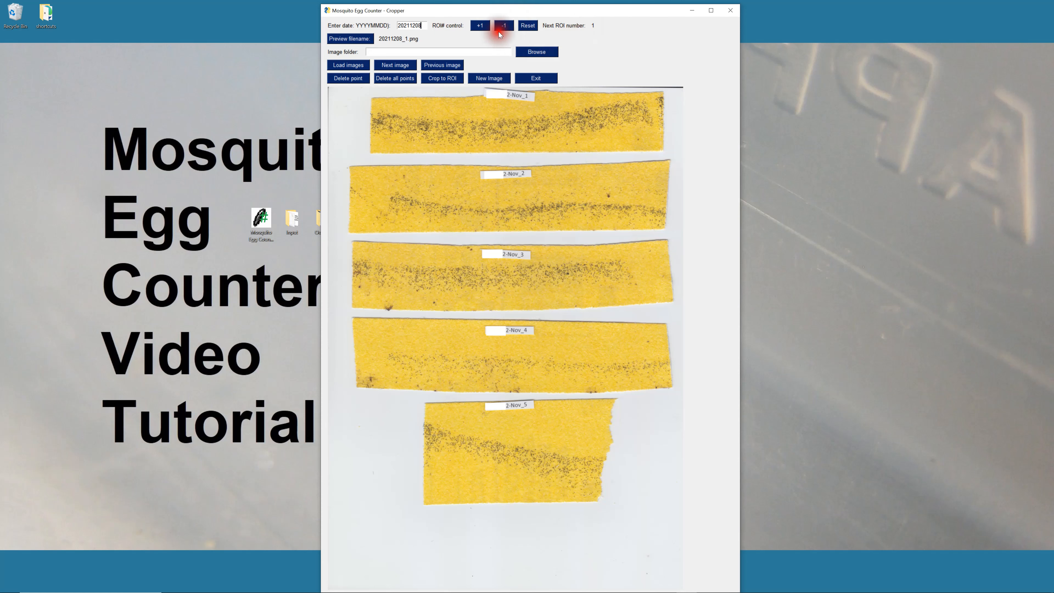
left_click(484, 25)
left_click(489, 26)
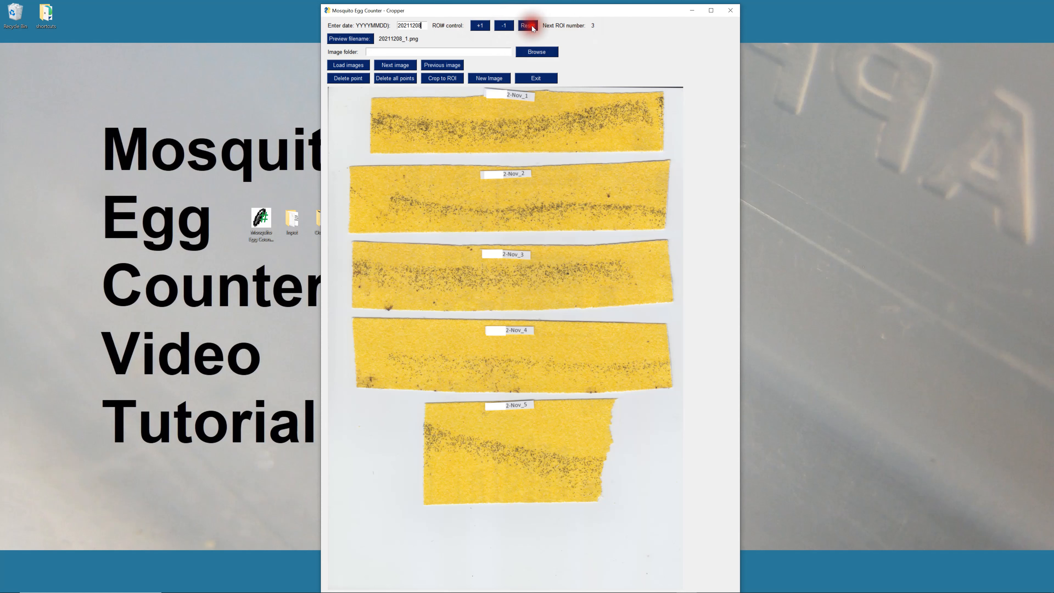
left_click(527, 25)
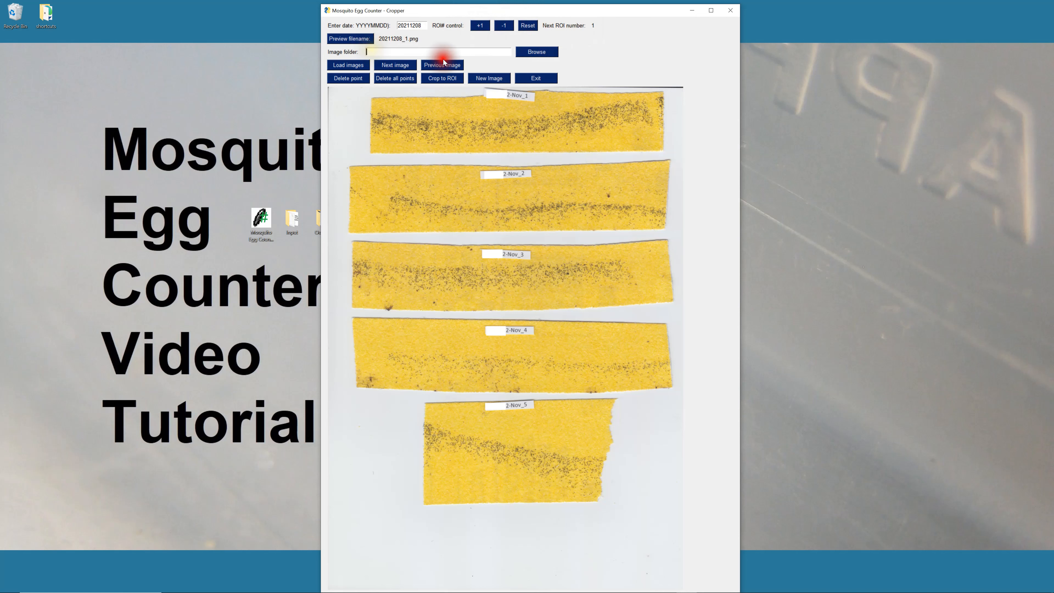
Set the cropper's image folder to the Desktop's Input folder, load its images and show 2021-11-22_01.JPG in a widened window
left_click(530, 51)
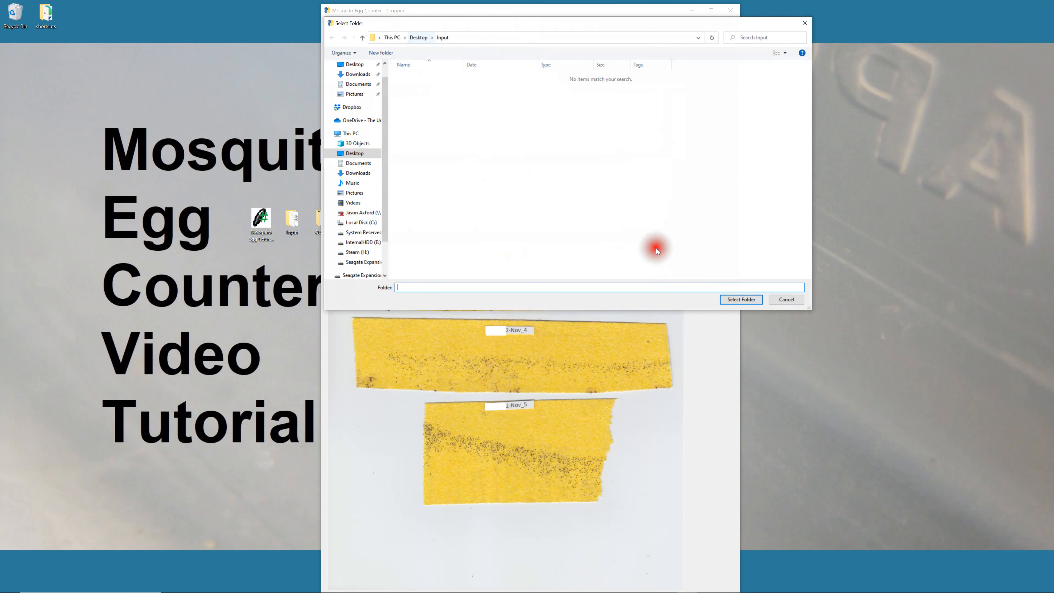
left_click(735, 300)
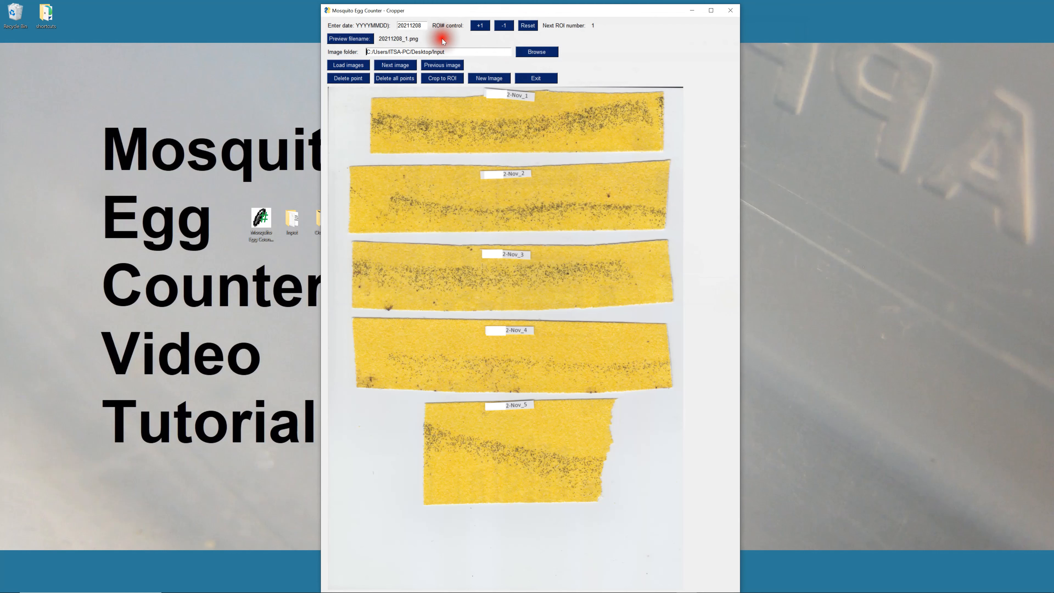
left_click(356, 65)
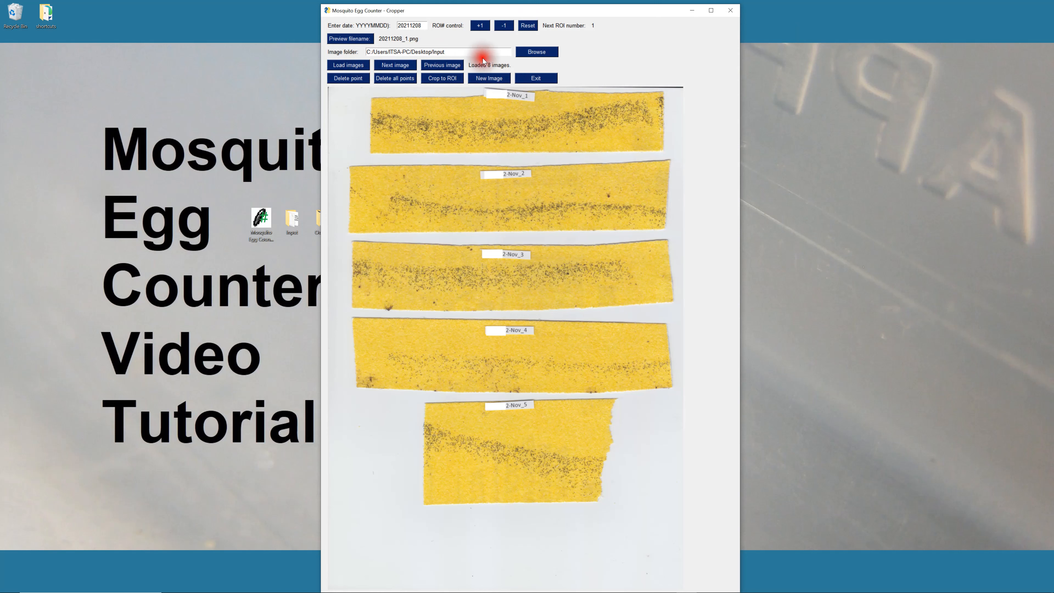
left_click(396, 67)
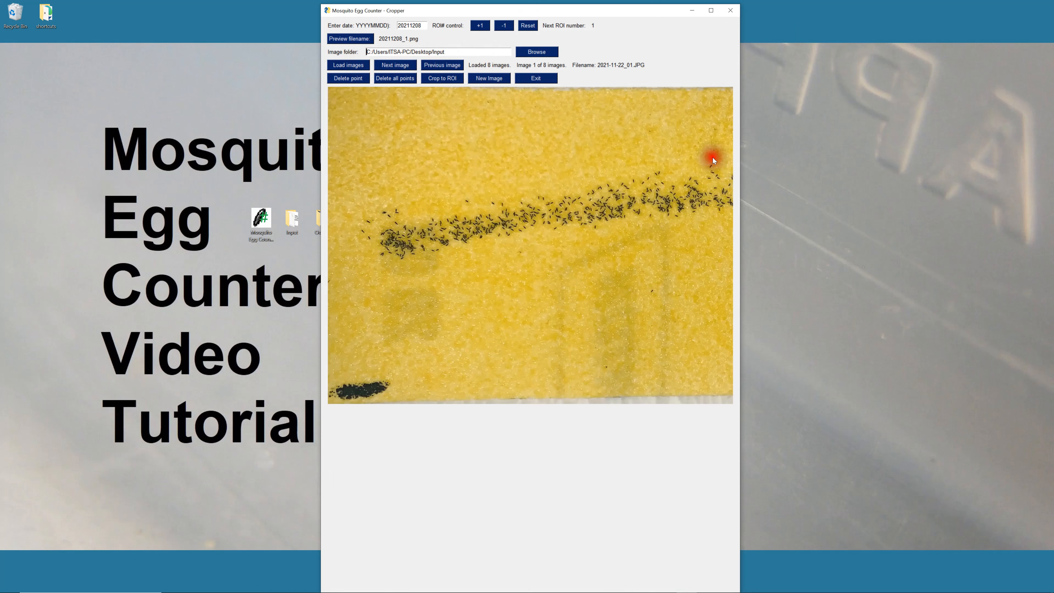
left_click_drag(741, 152, 1000, 153)
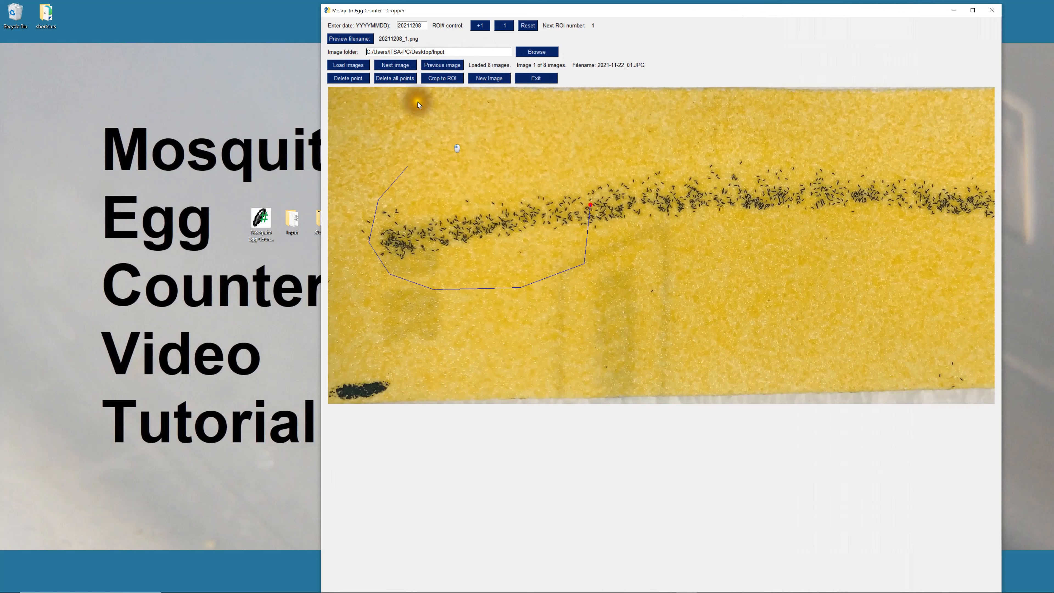
Delete all points of the first egg outline, and remove the last points of the redrawn outline one at a time
left_click(383, 79)
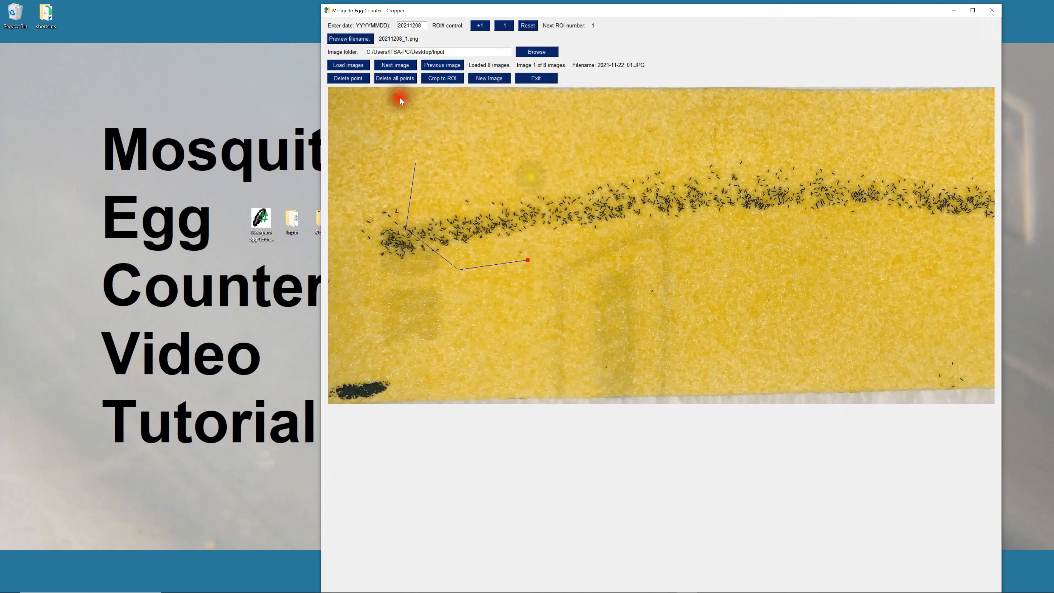
left_click(364, 80)
left_click(363, 80)
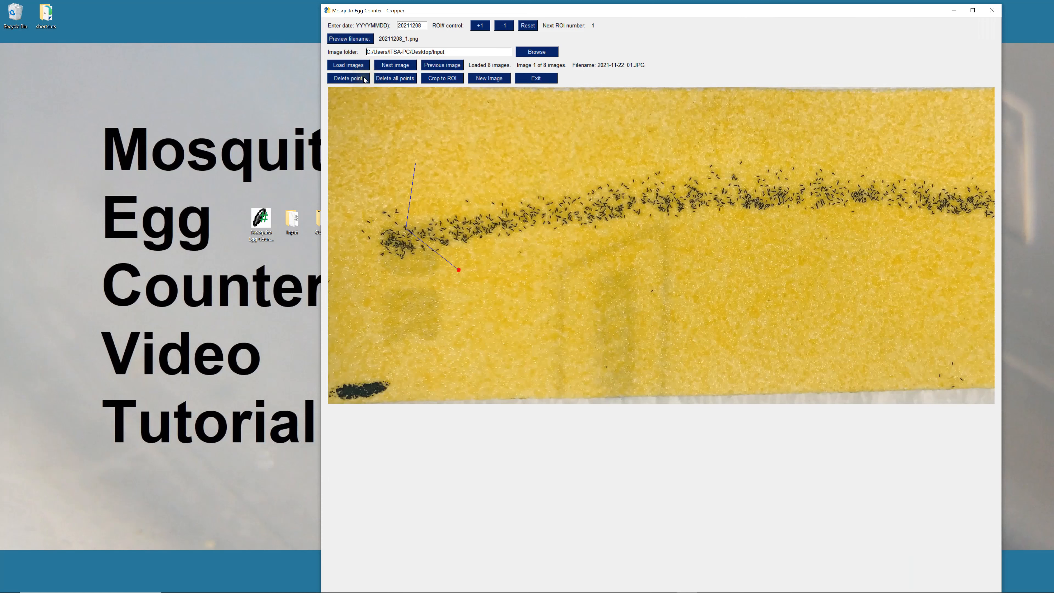
left_click(363, 81)
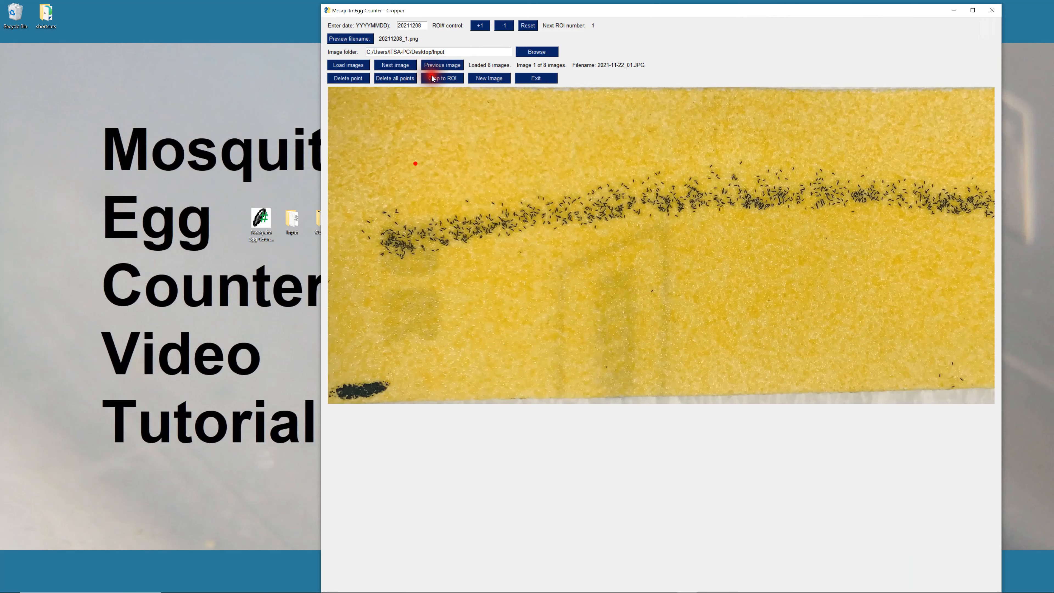
Advance through the loaded Input images to 2021-11-22_04.JPG
left_click(407, 65)
left_click(407, 65)
left_click(406, 66)
left_click(406, 65)
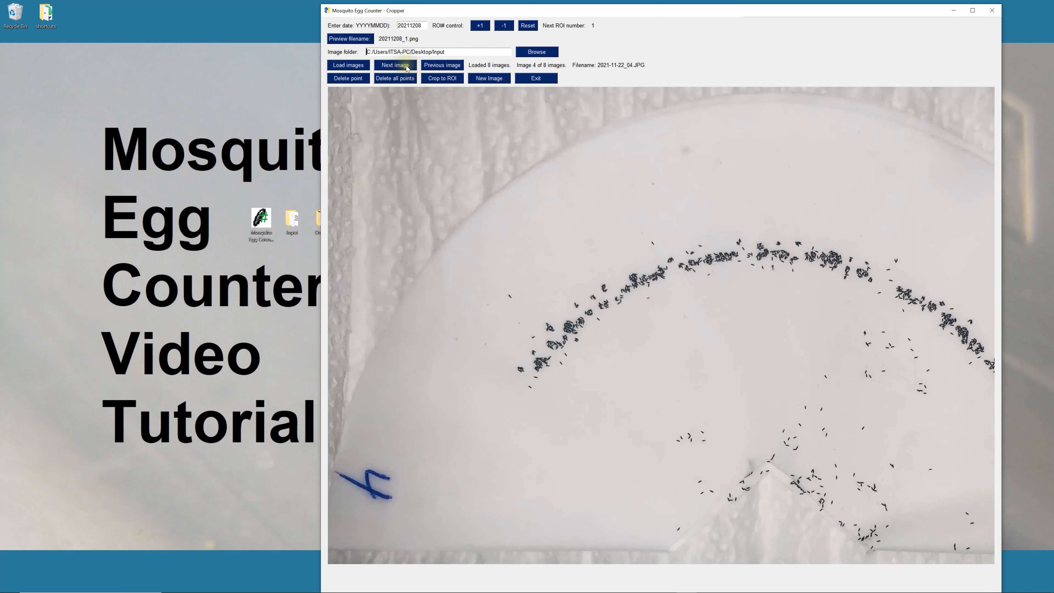
Advance through the remaining loaded Input images to the scanned strips image Nov_0001.JPG
left_click(407, 66)
left_click(406, 66)
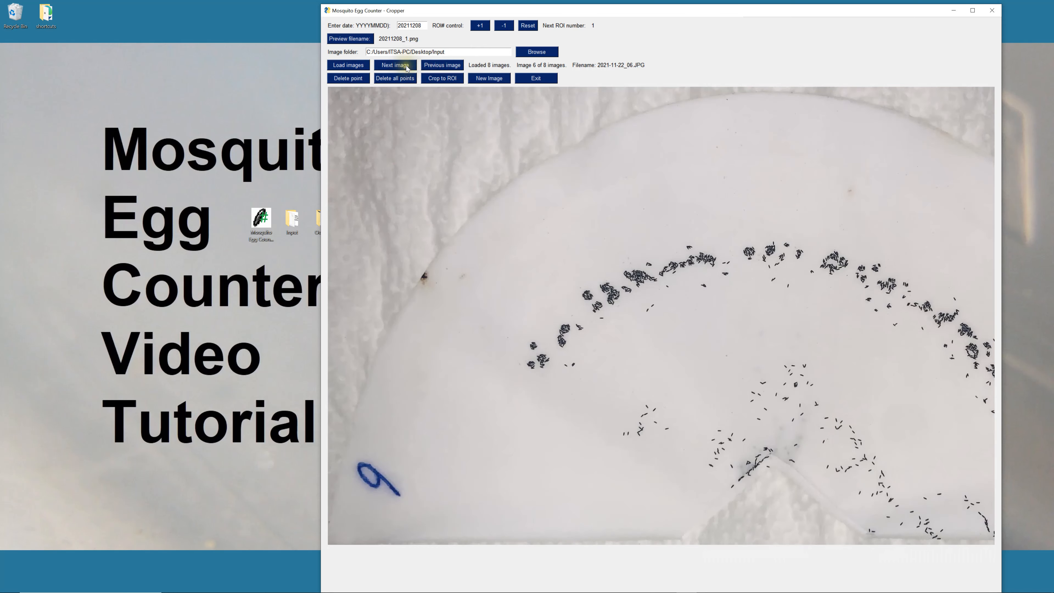
left_click(396, 67)
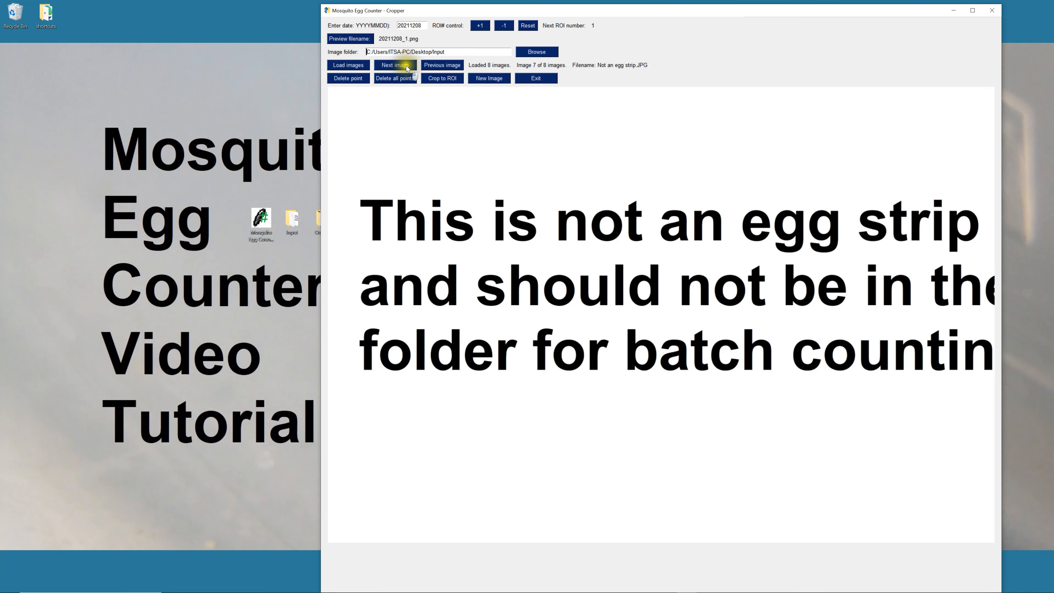
left_click(384, 67)
Try to crop a region from Nov_0001.JPG without a complete outline around a strip
left_click(593, 307)
left_click(487, 131)
left_click(444, 79)
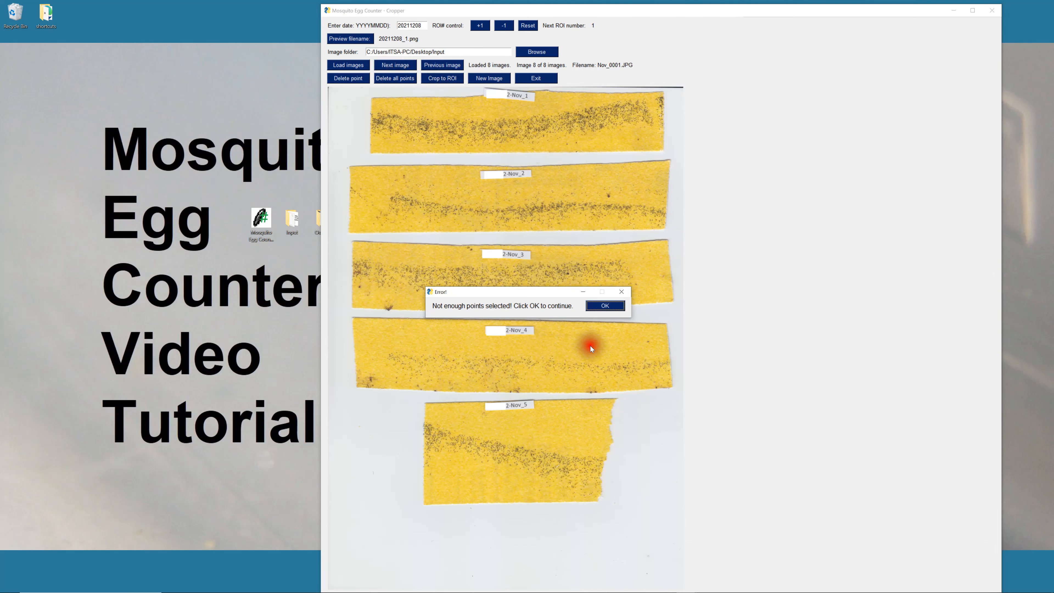
left_click(600, 302)
Outline the 2-Nov_1 egg strip on the Nov_0001.JPG scan and crop it to an ROI image
left_click(445, 93)
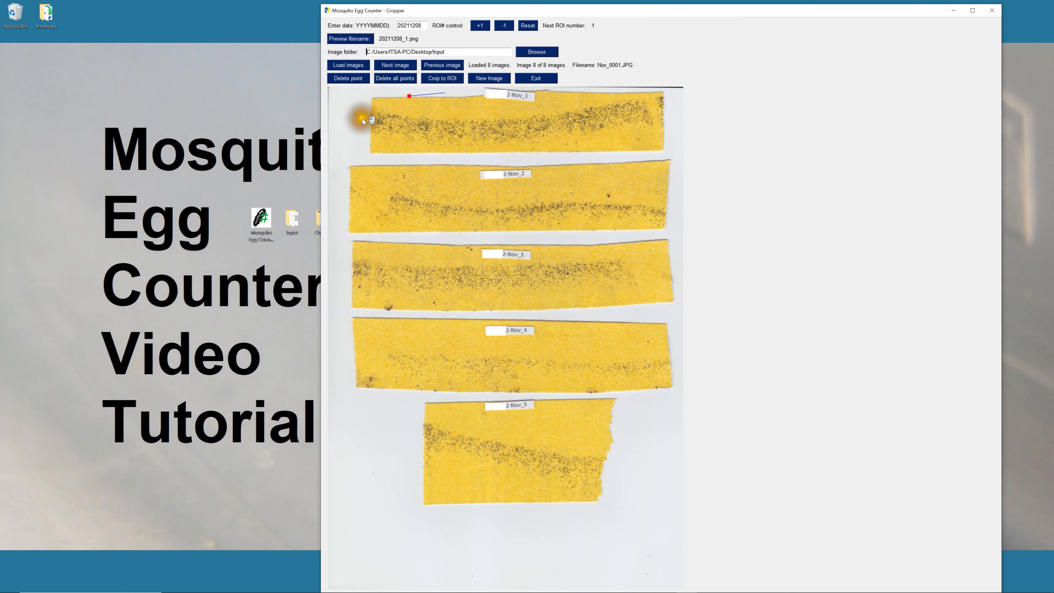
mouse_move(678, 138)
left_mouse_down()
mouse_move(614, 88)
mouse_move(458, 92)
left_mouse_up()
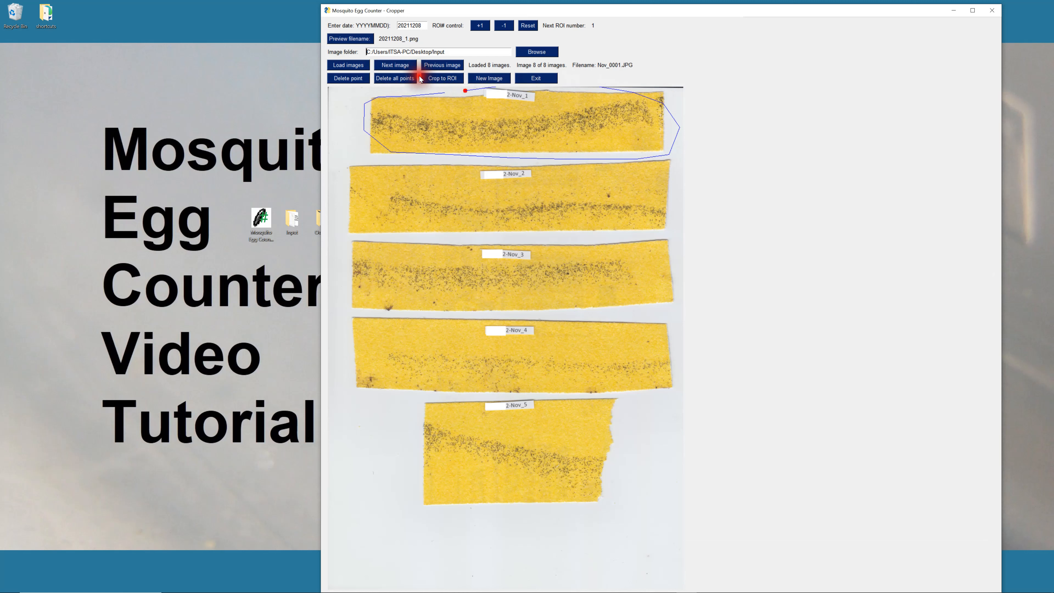
left_click(433, 80)
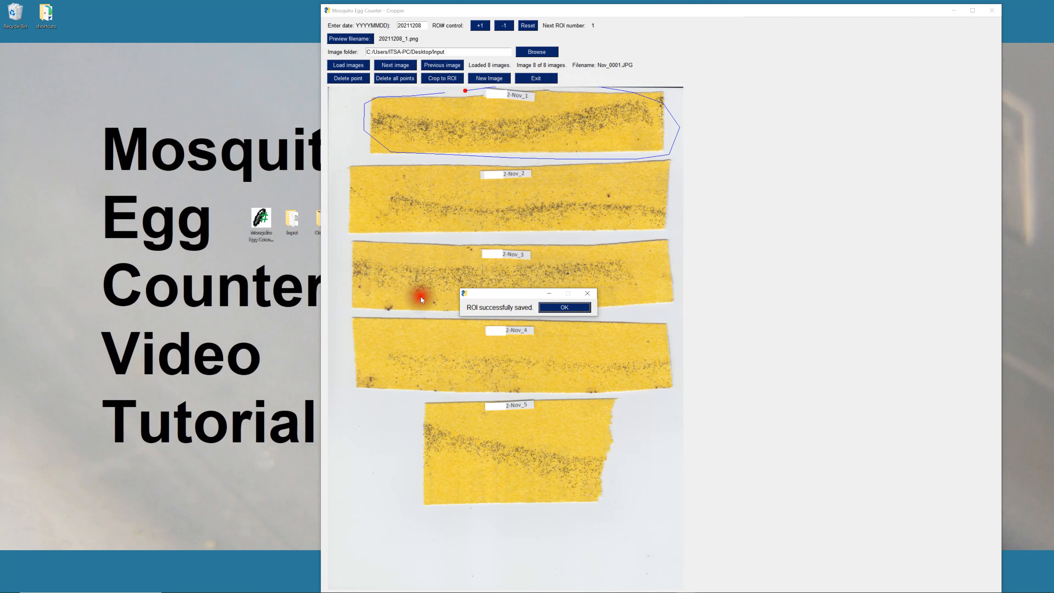
left_click(564, 307)
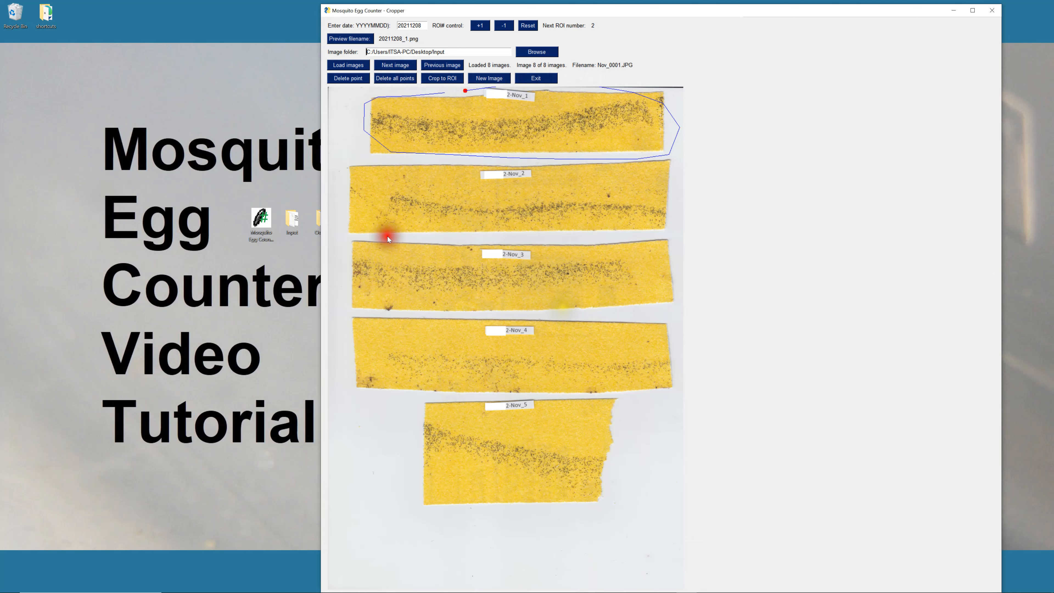
Open the desktop's Output folder in File Explorer and preview the cropped image 20211208_1.png
double_click(314, 220)
left_click(731, 232)
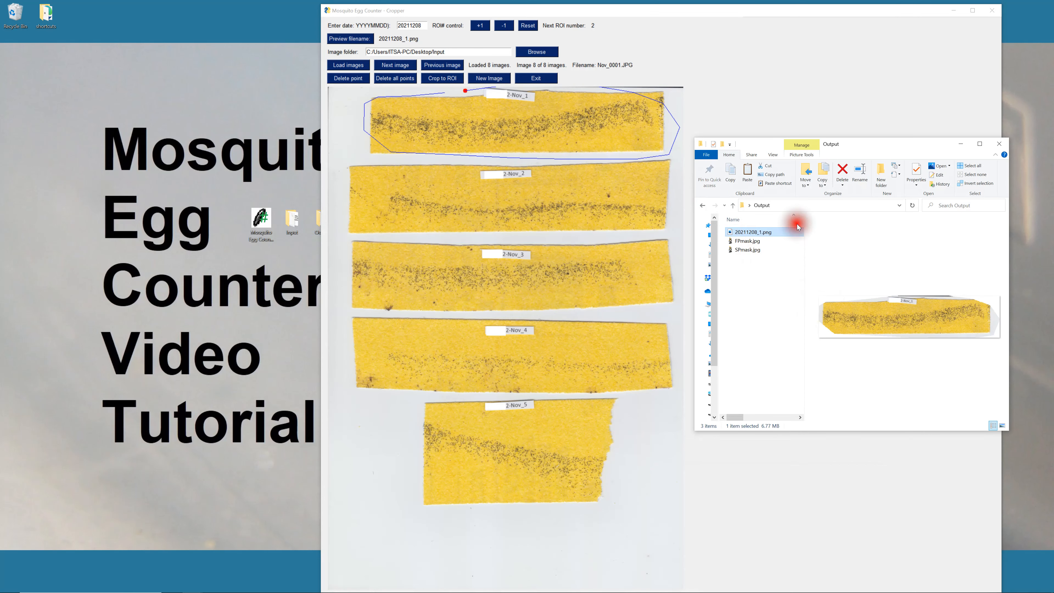